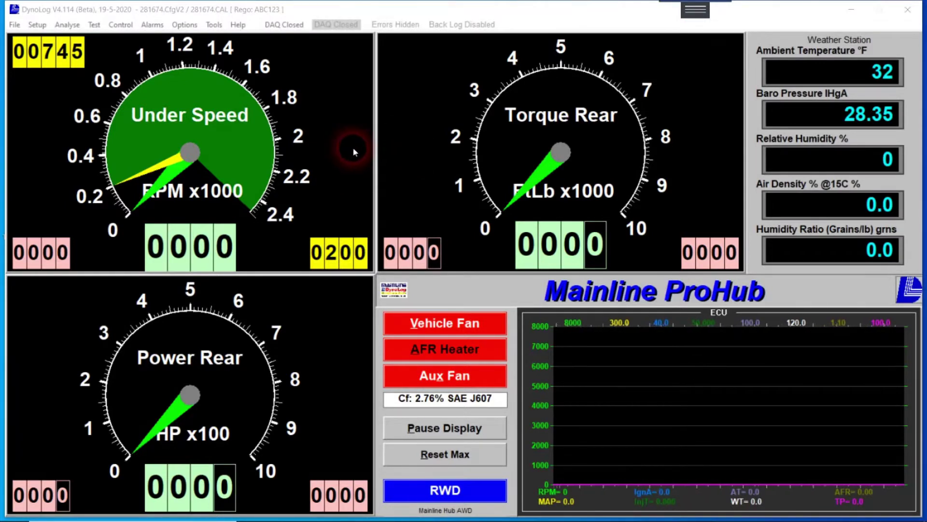
- Open Channel Properties from the Setup menu and close it with OK
click(38, 25)
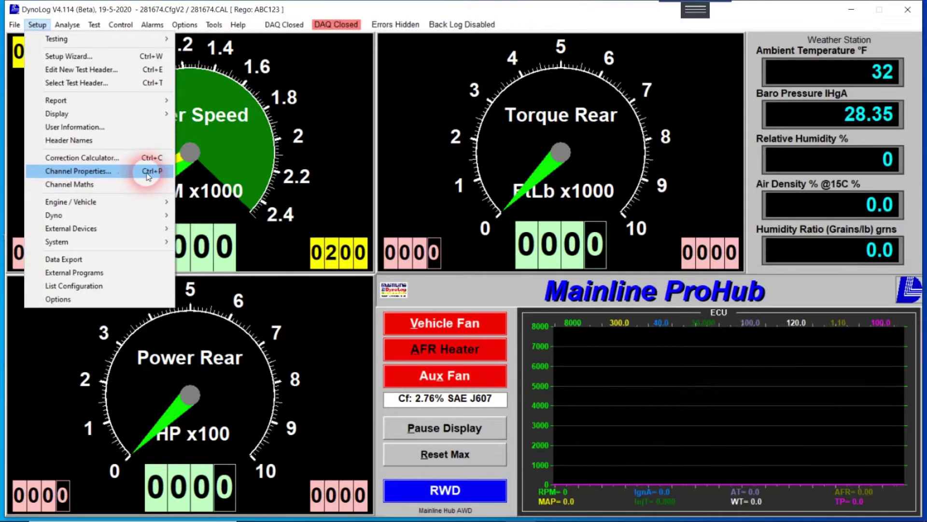
click(377, 174)
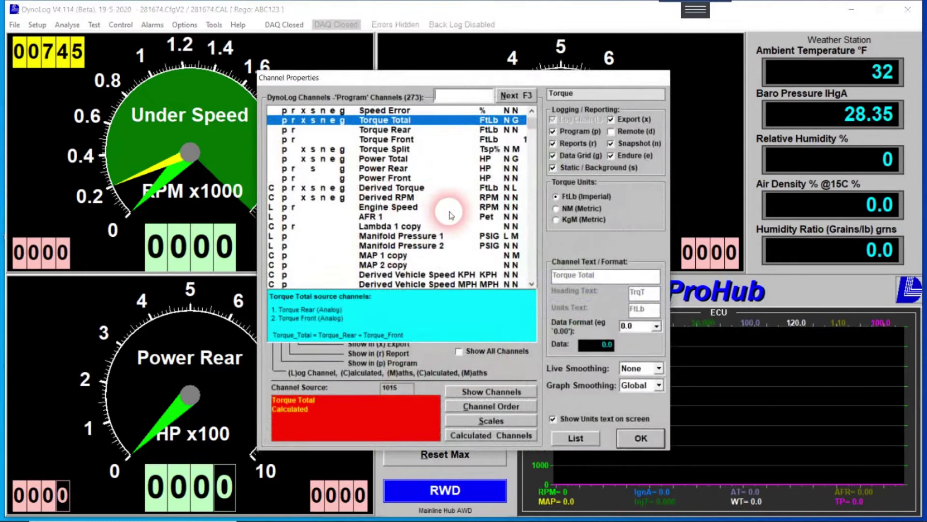
click(641, 437)
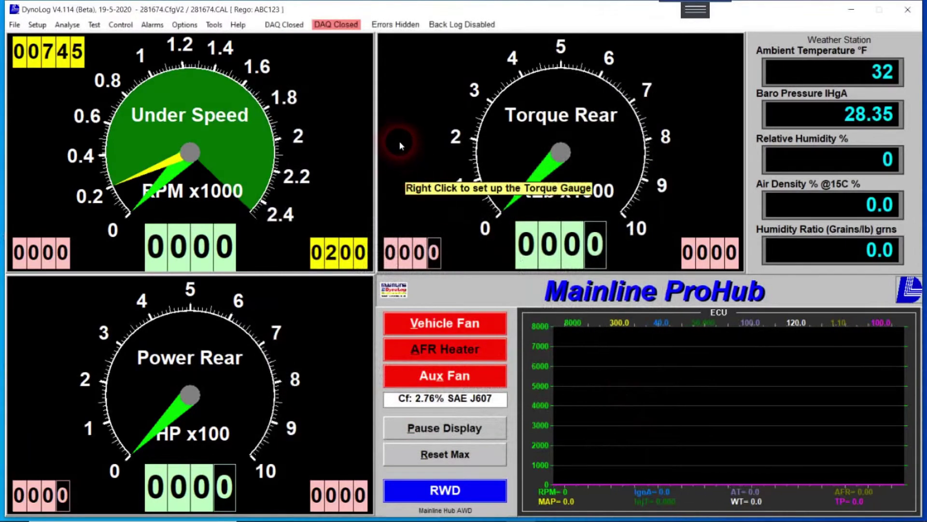
- Set the Torque Rear gauge range to a 100 FtLb maximum and confirm
right_click(399, 141)
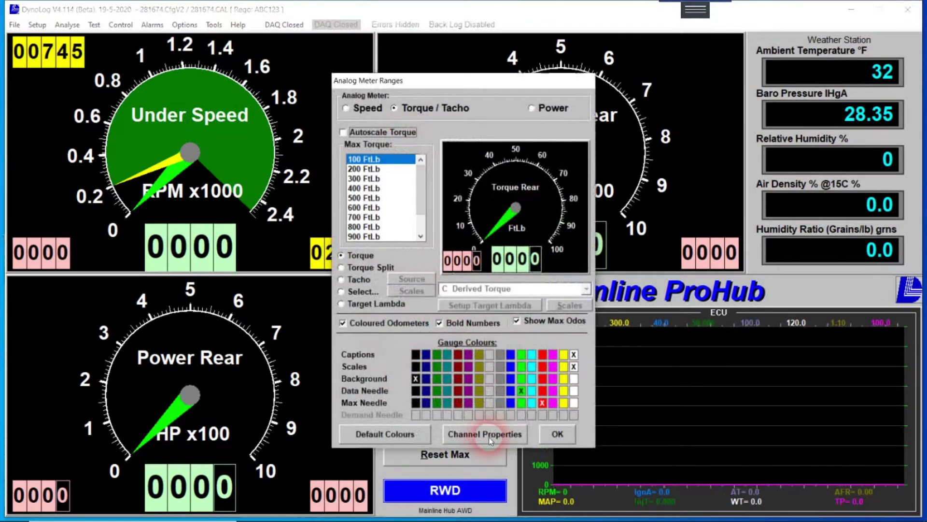
click(487, 434)
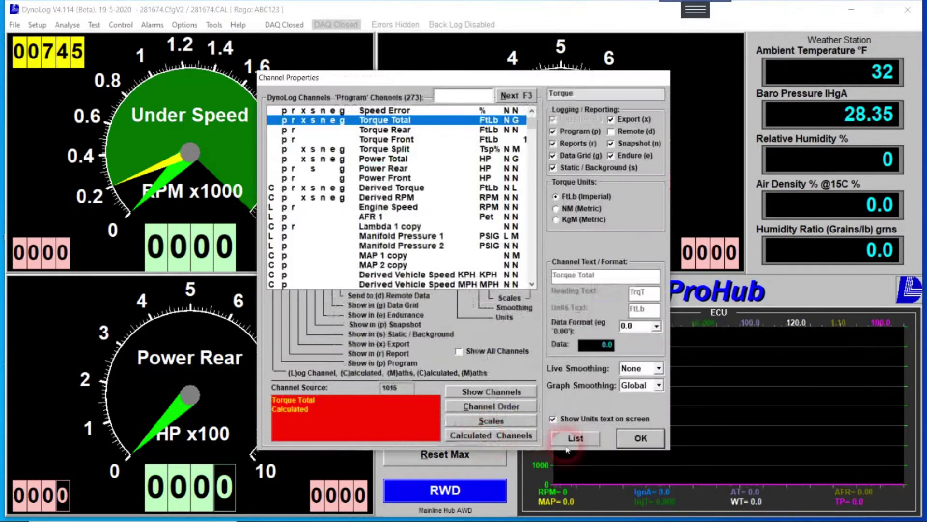
click(628, 445)
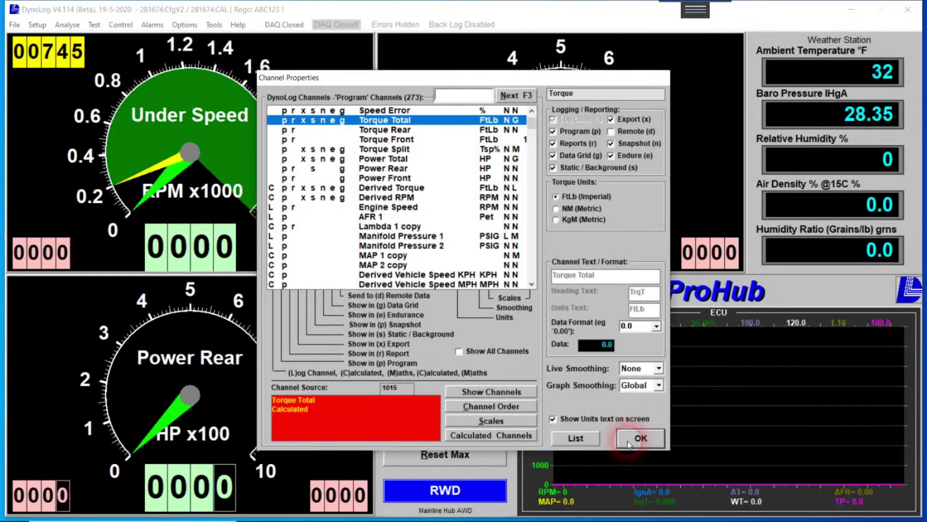
click(555, 433)
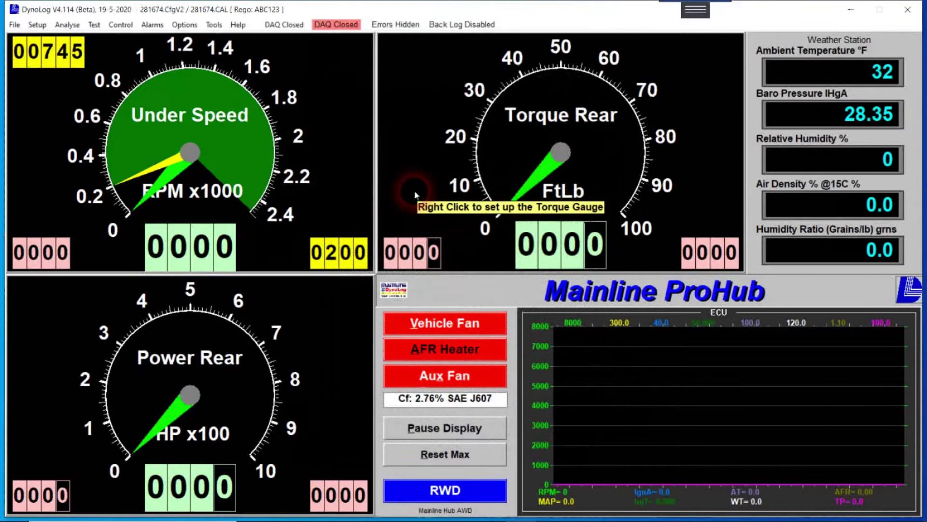
- In Channel Properties, try NM and KgM torque units, then return Torque Units to FtLb
right_click(415, 194)
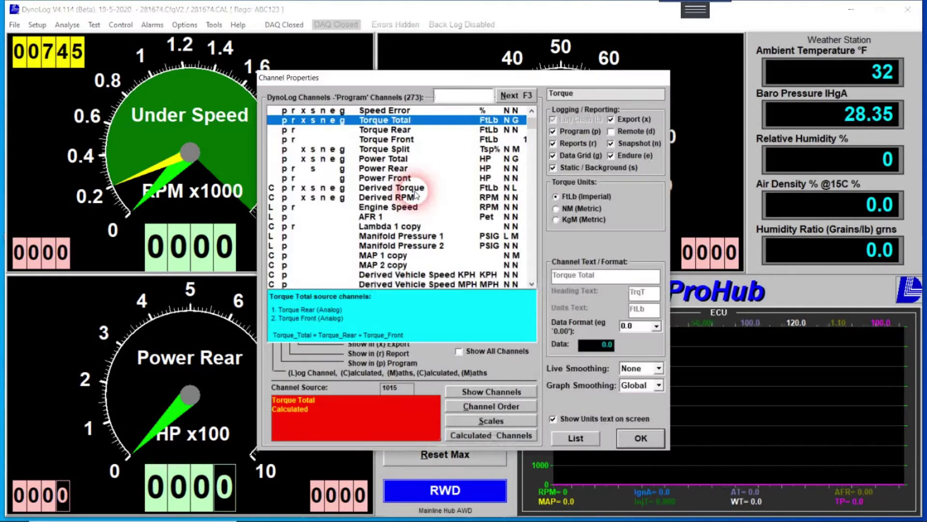
scroll(414, 194, up, 1)
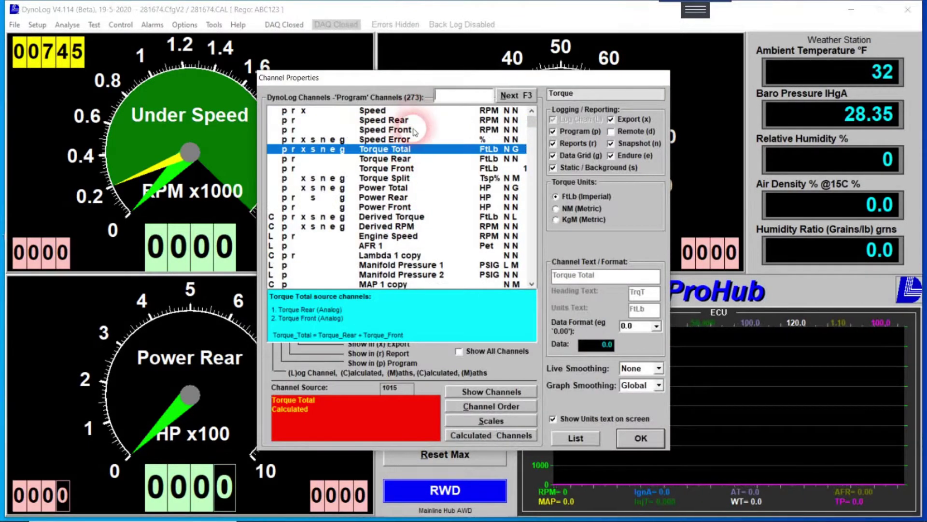
click(556, 196)
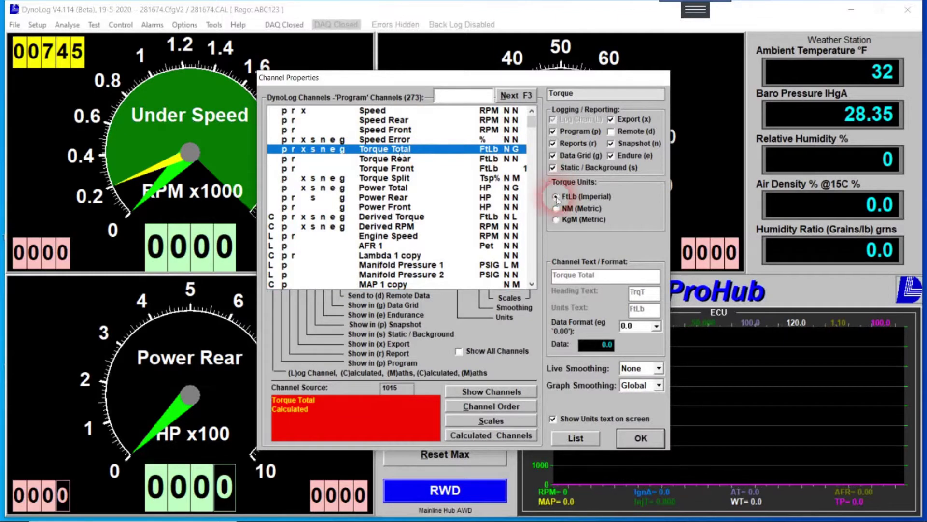
click(572, 201)
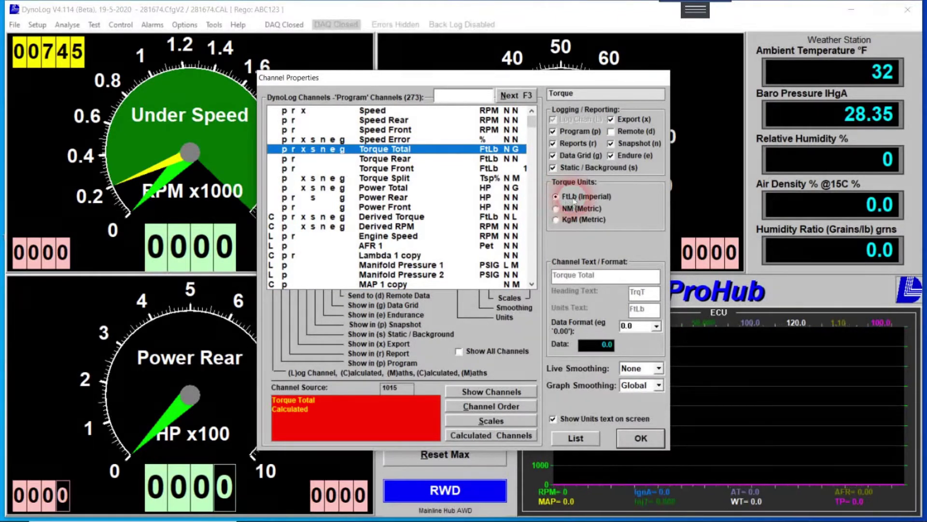
click(556, 209)
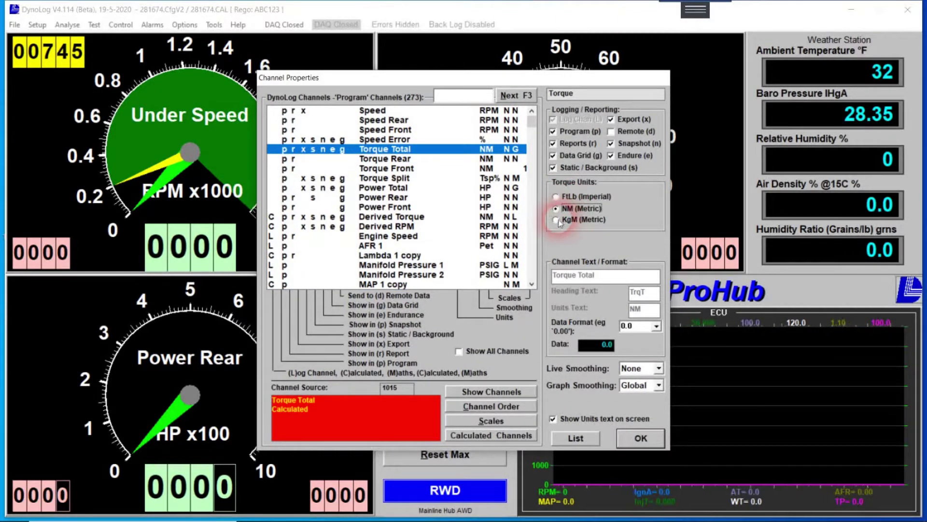
click(557, 220)
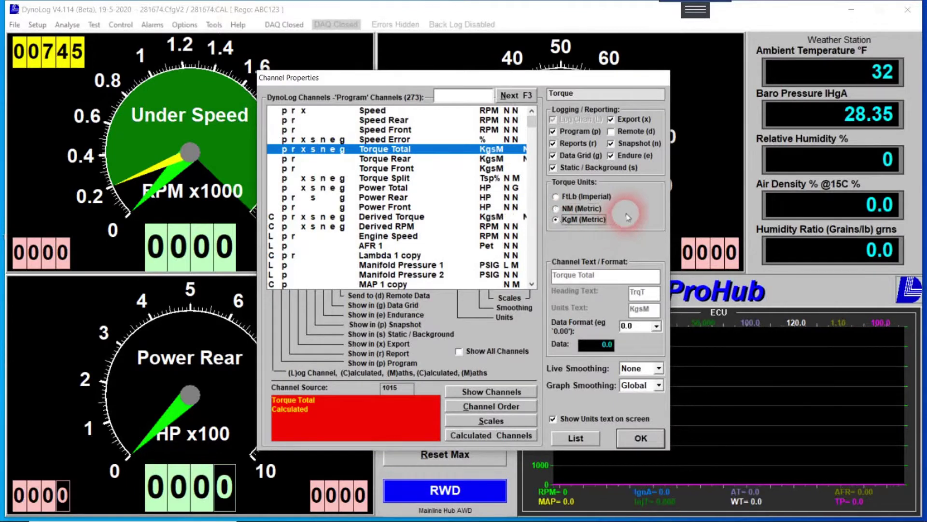
click(559, 197)
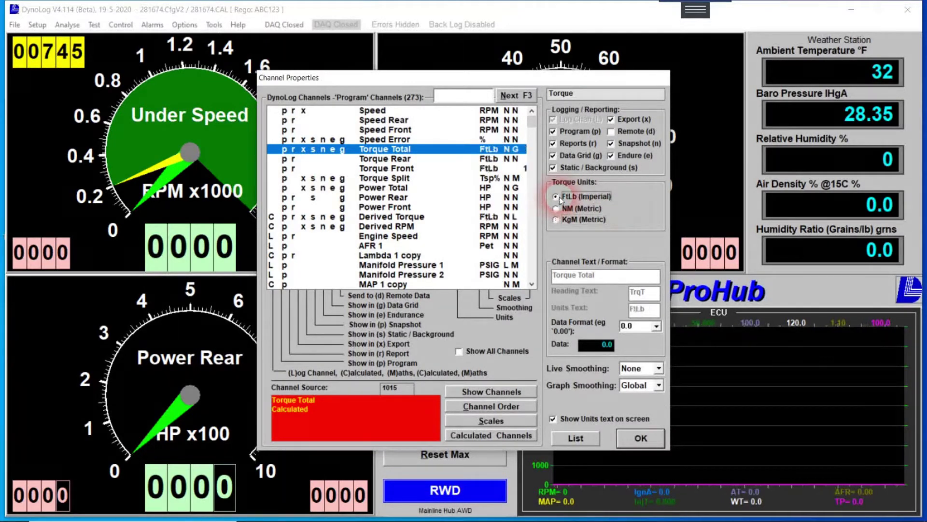
- Select Power Total, try KW, keep HorsePower, and view its Data Format choices
click(395, 190)
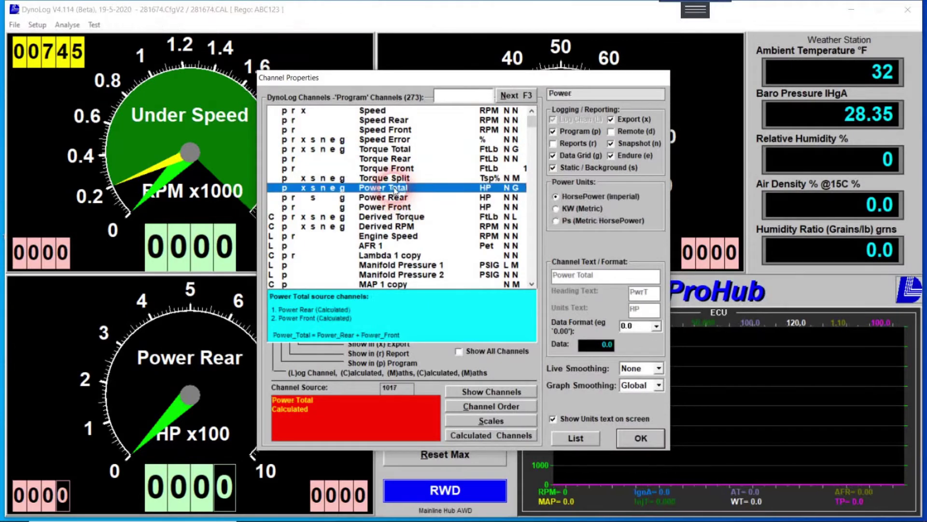
click(582, 198)
click(557, 209)
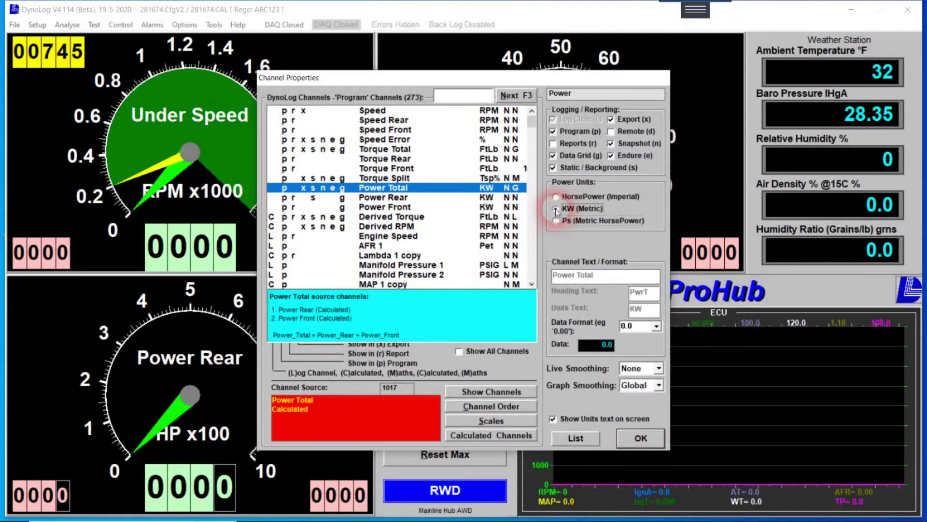
click(556, 197)
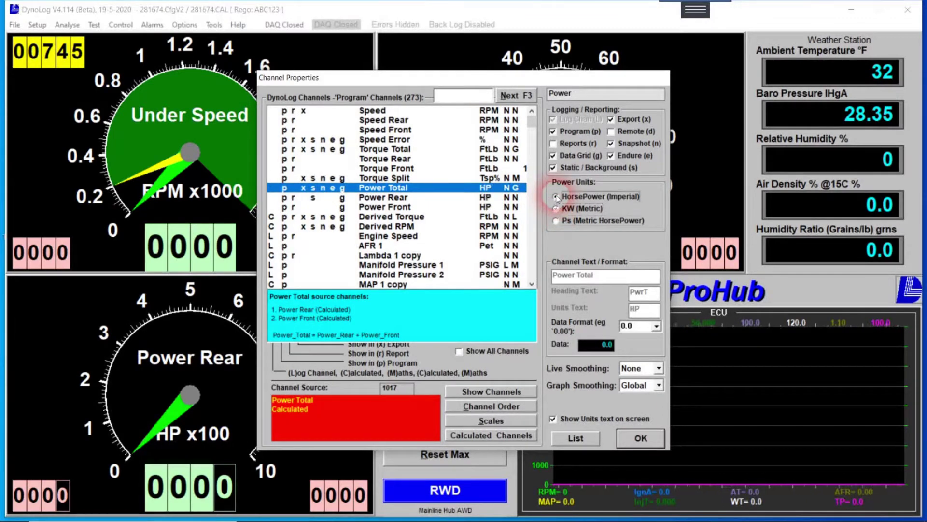
click(419, 191)
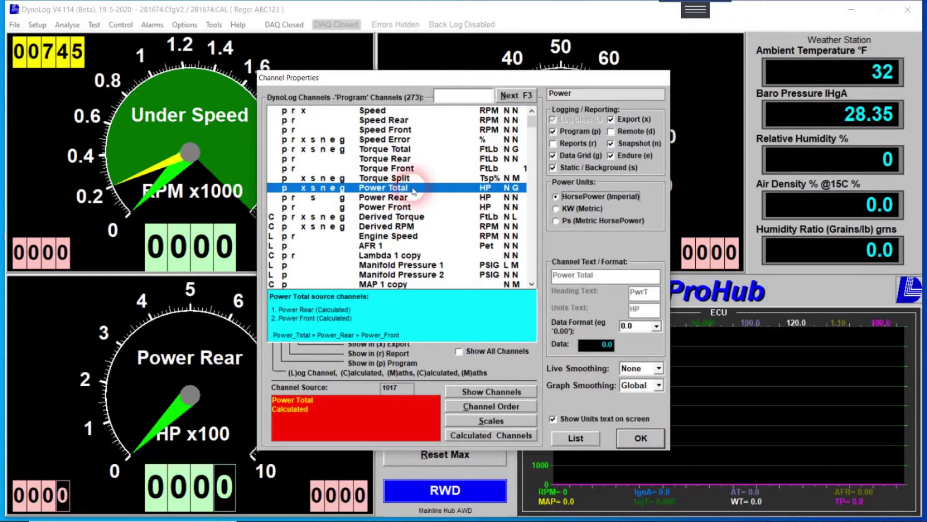
click(594, 331)
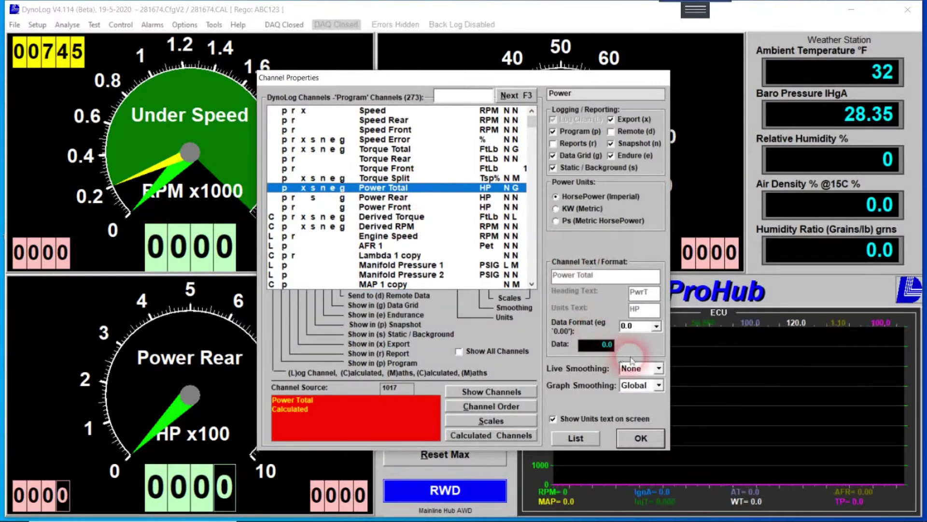
- Keep Power Total at one decimal, set AFR 1's Data Format to 0.00, and save
click(657, 326)
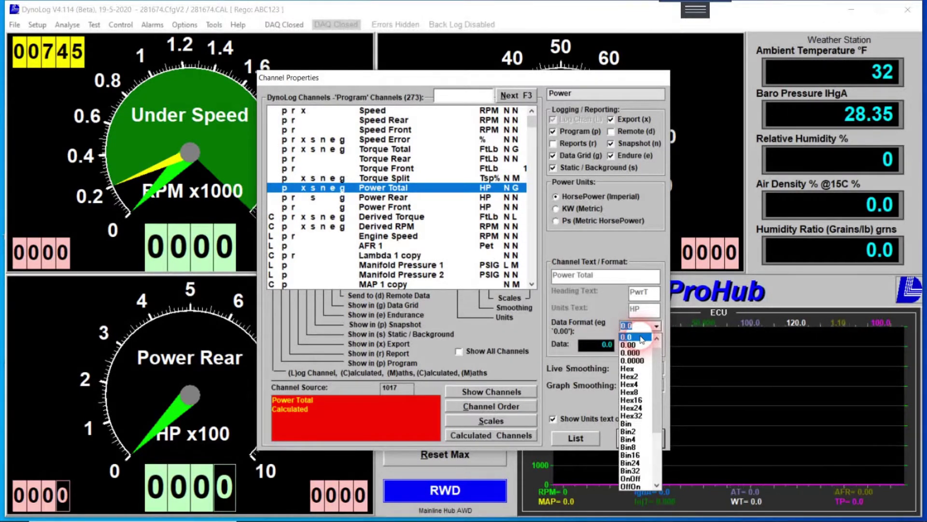
click(642, 339)
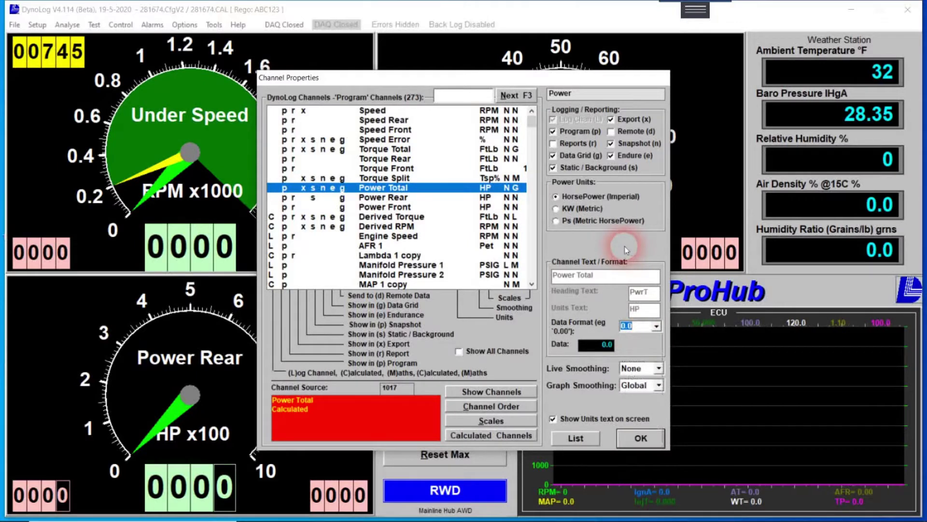
mouse_move(437, 219)
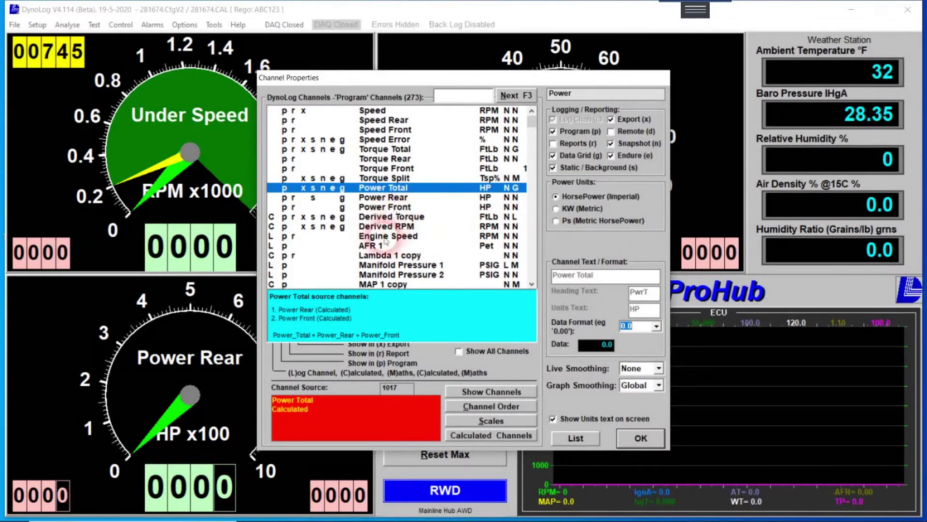
click(385, 245)
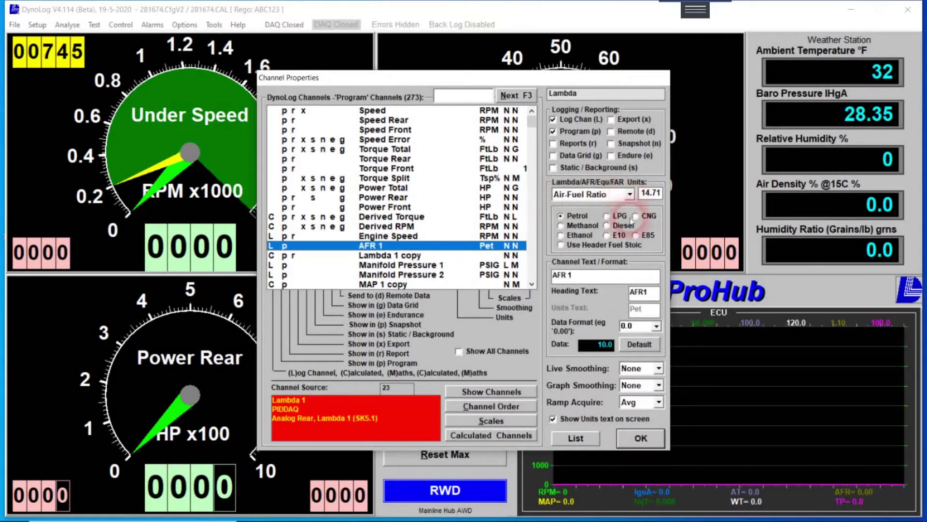
click(659, 329)
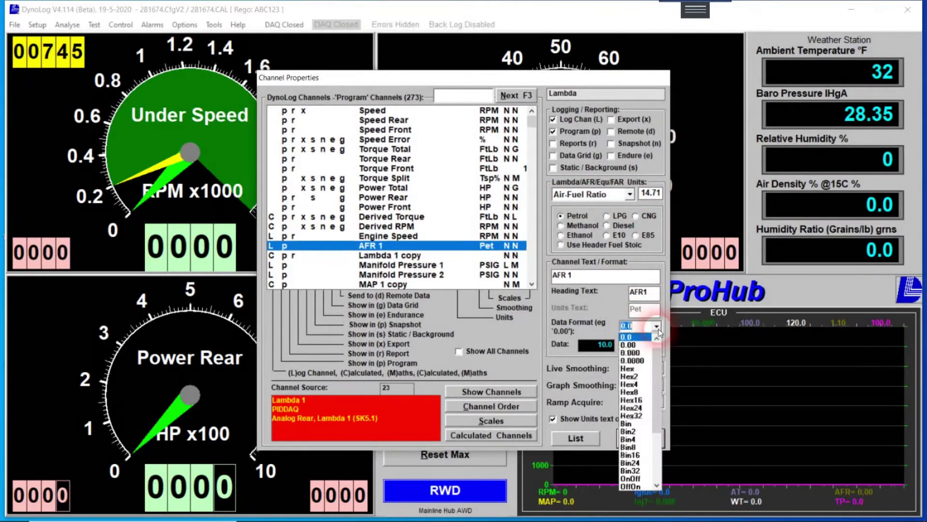
click(636, 344)
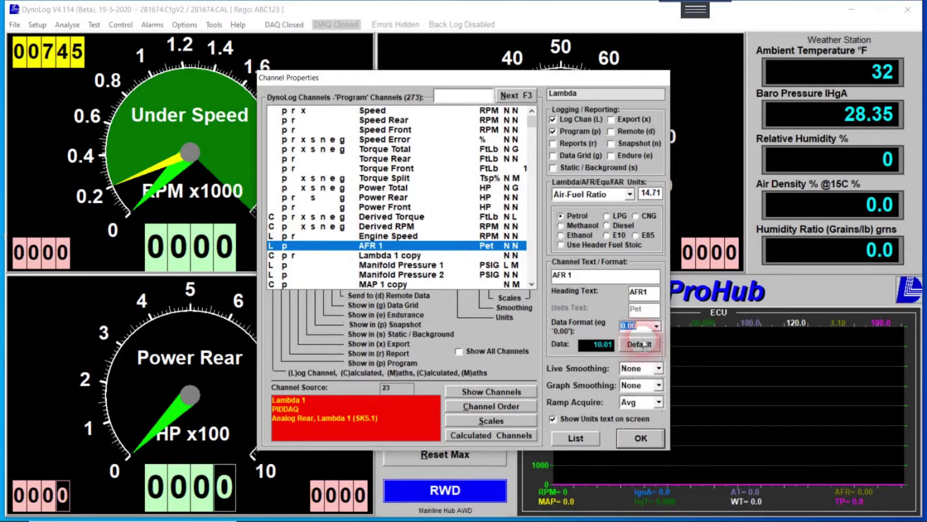
key(Return)
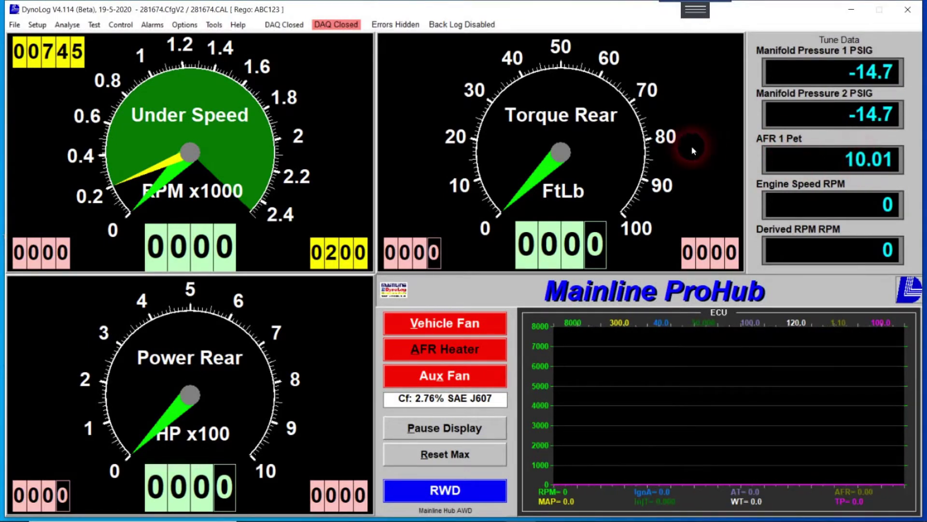
- Switch the AFR 1 channel's ratio units to Lambda
right_click(677, 146)
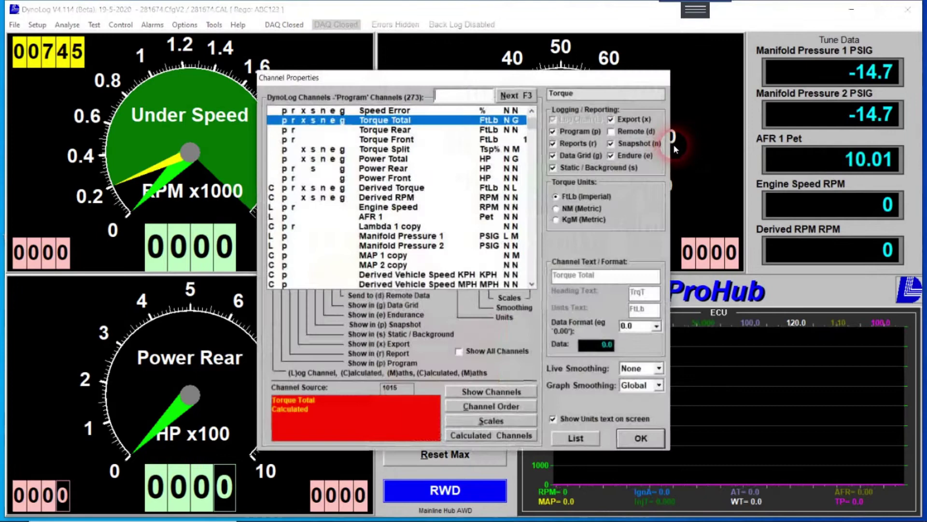
click(381, 217)
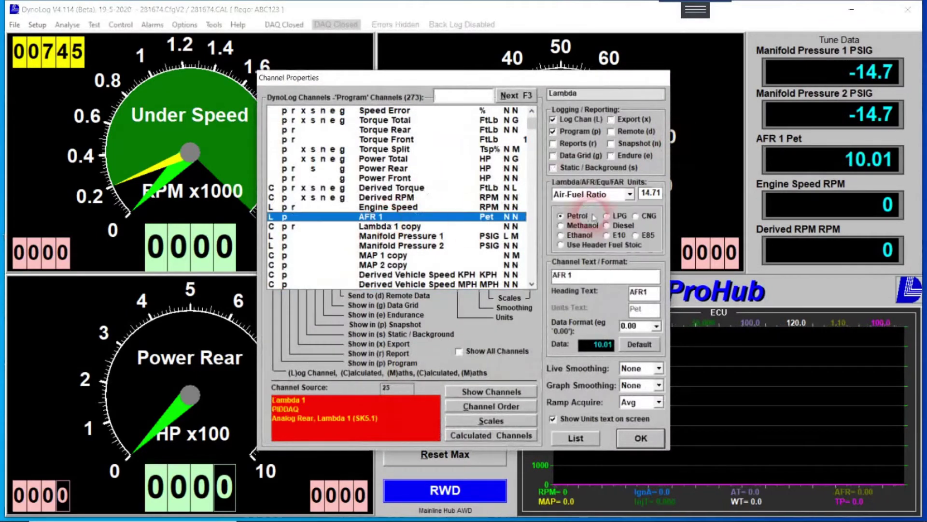
click(628, 198)
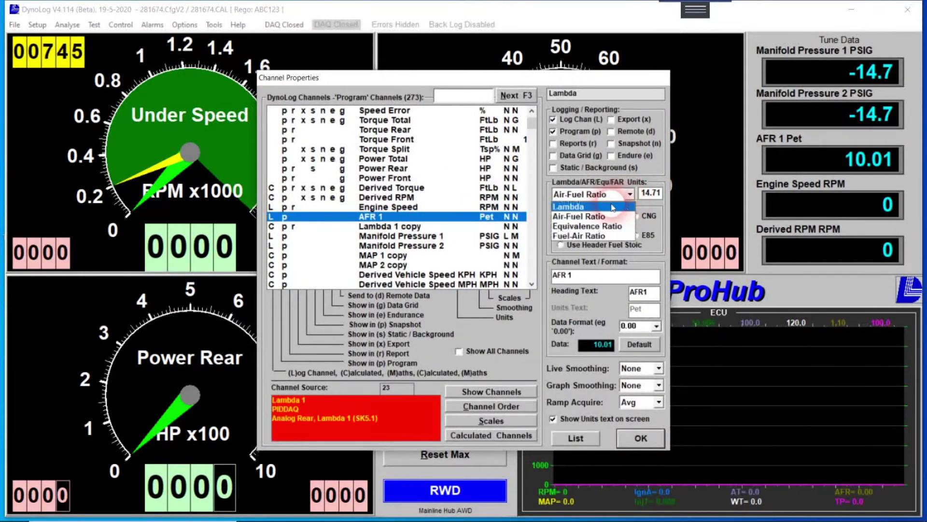
click(614, 204)
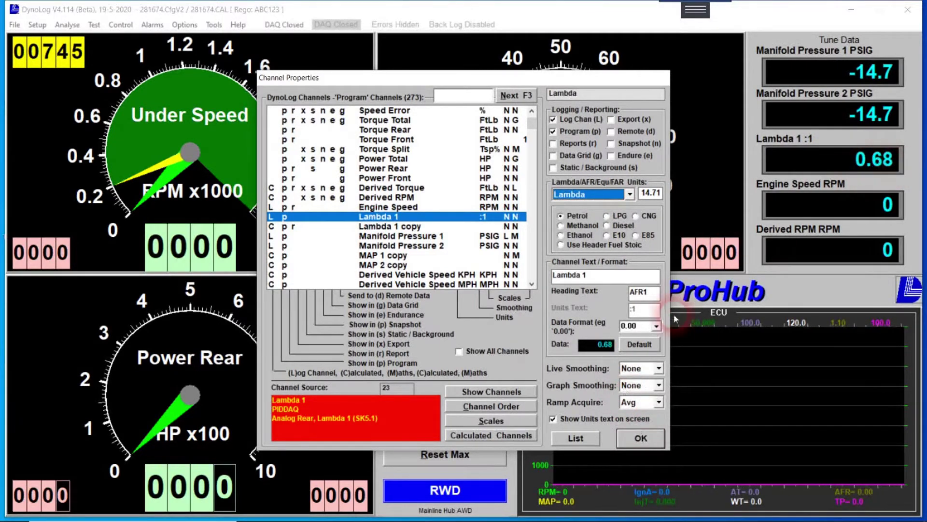
- Try a three-decimal format for AFR 1, then return its Data Format to 0.00
click(658, 328)
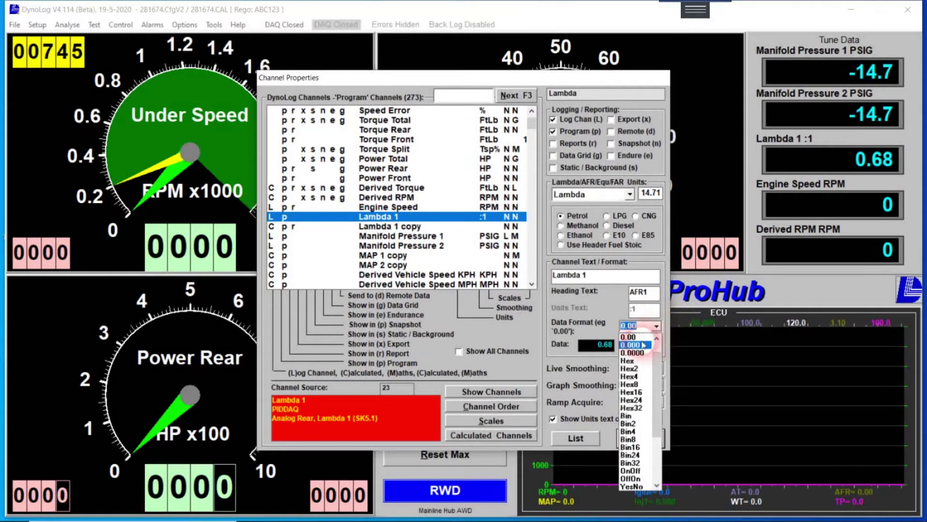
click(643, 344)
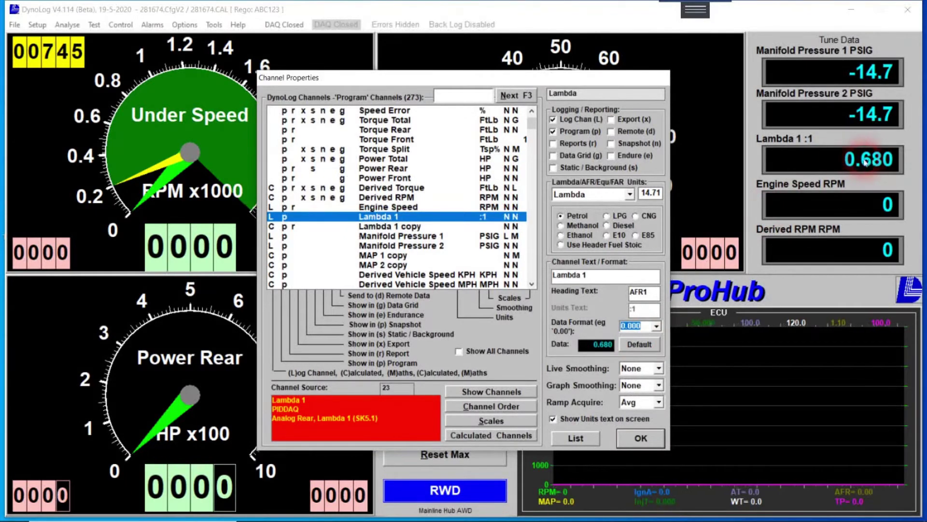
click(682, 251)
click(664, 333)
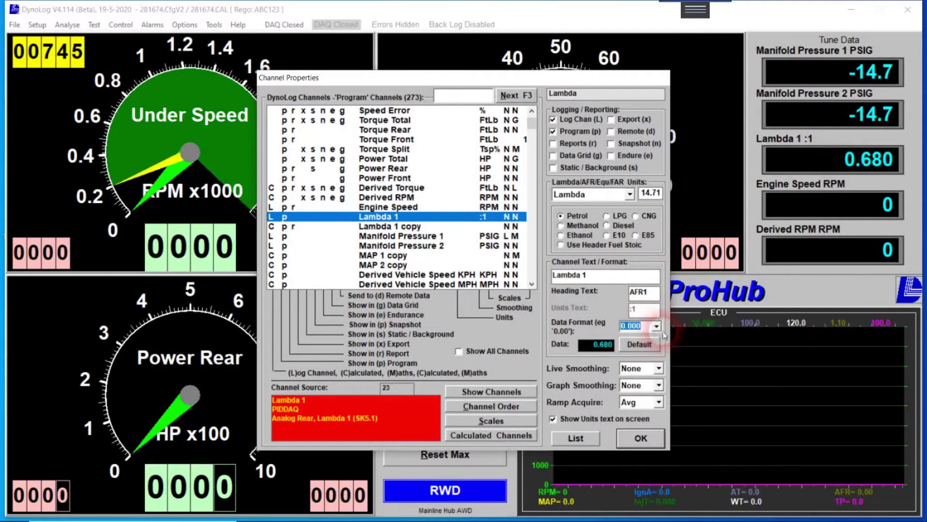
click(657, 329)
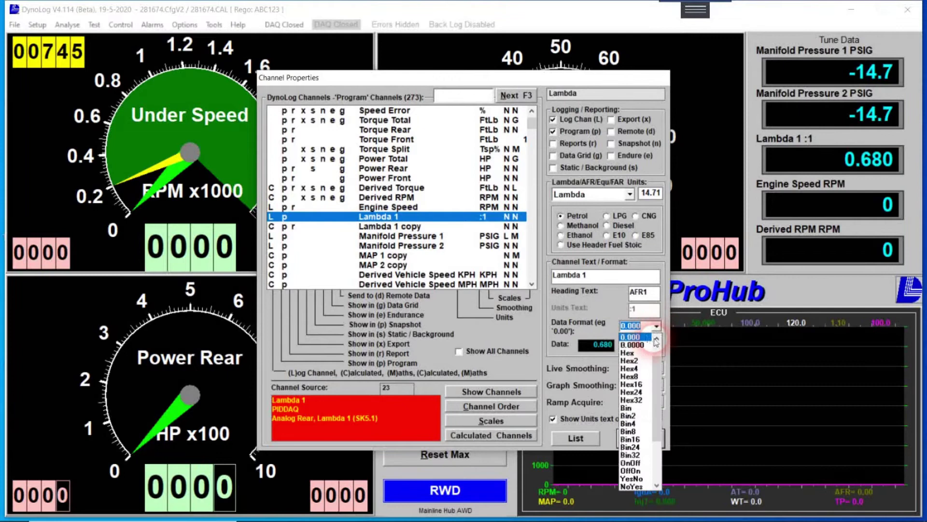
click(628, 336)
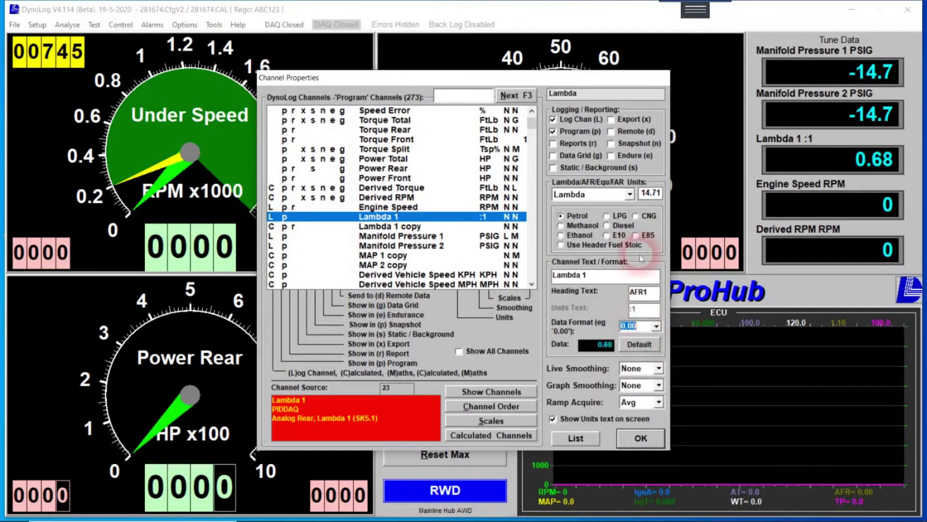
- Try Equivalence Ratio and Fuel-Air Ratio, then return AFR 1 to Air-Fuel Ratio units
click(630, 195)
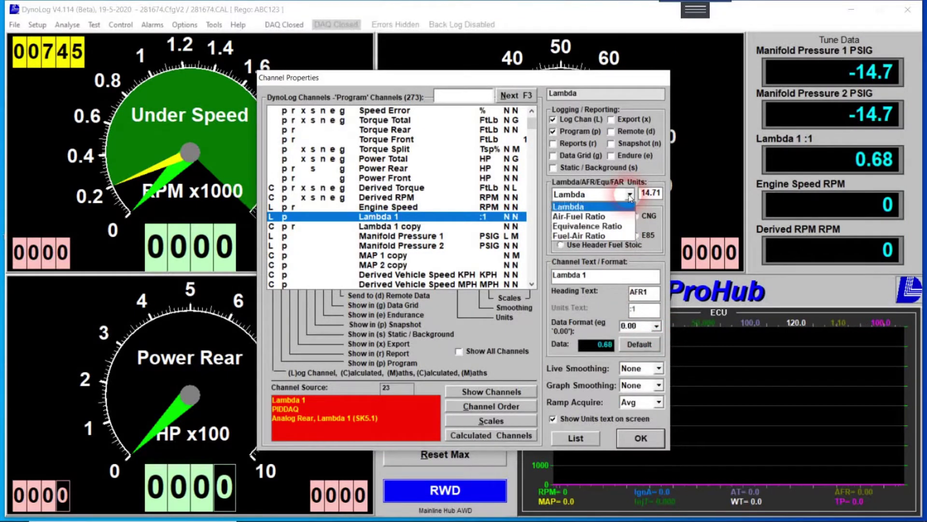
click(619, 222)
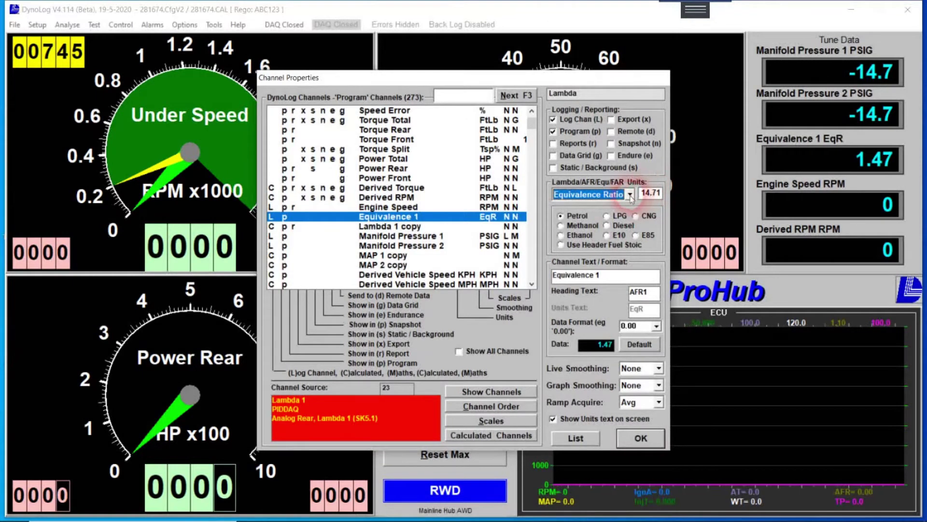
click(630, 195)
click(611, 236)
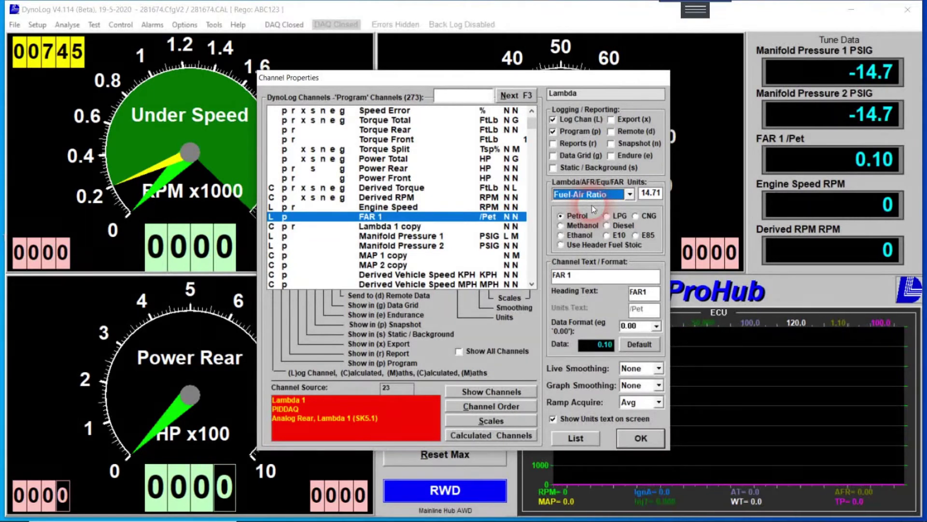
click(629, 195)
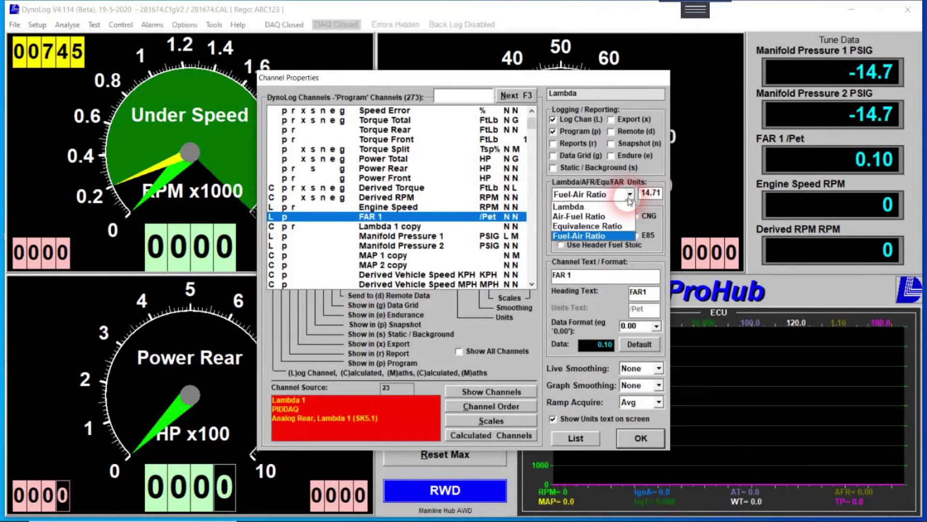
click(607, 218)
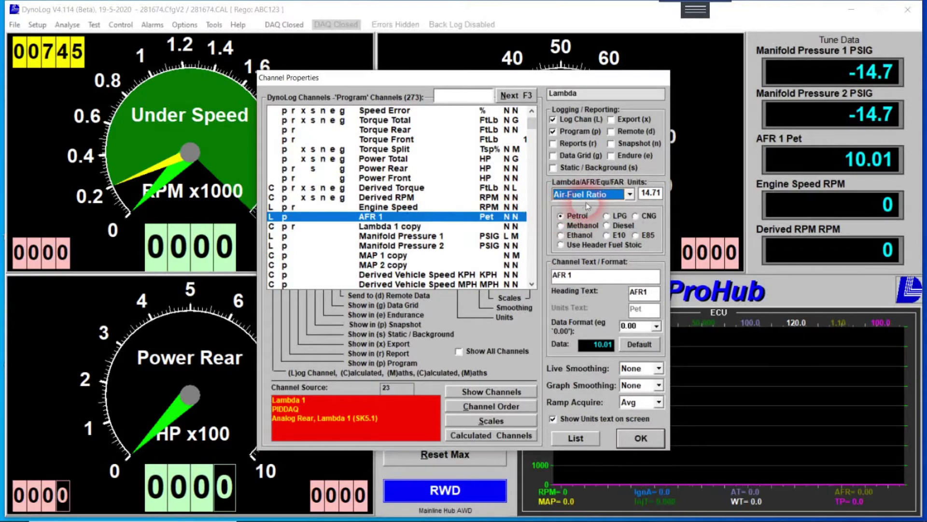
click(607, 216)
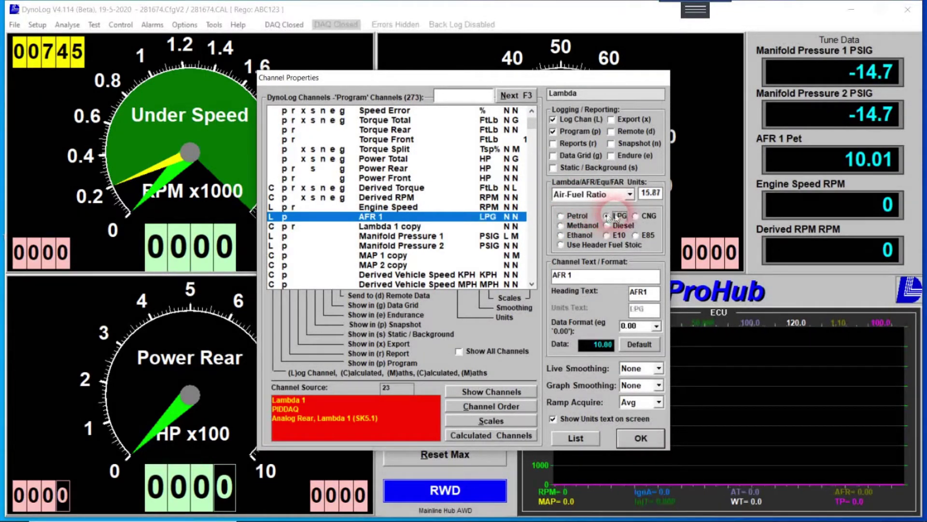
click(641, 217)
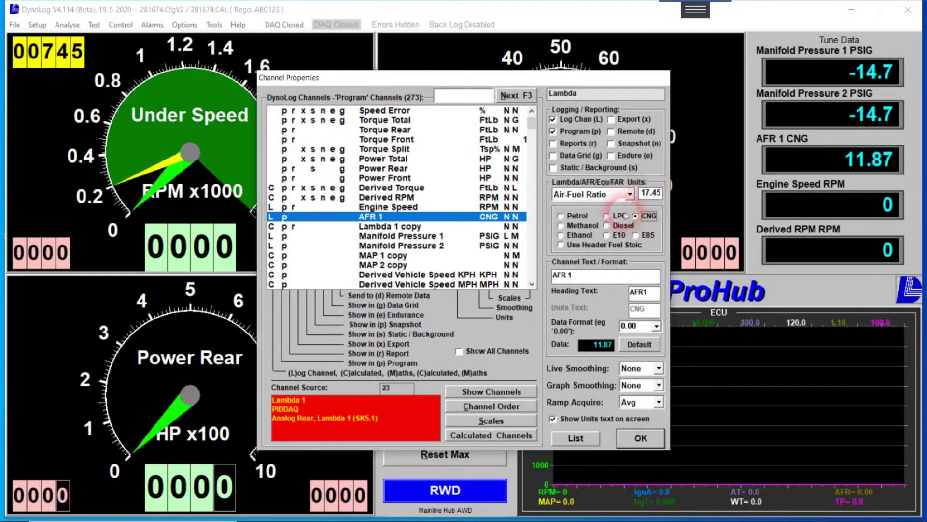
click(567, 226)
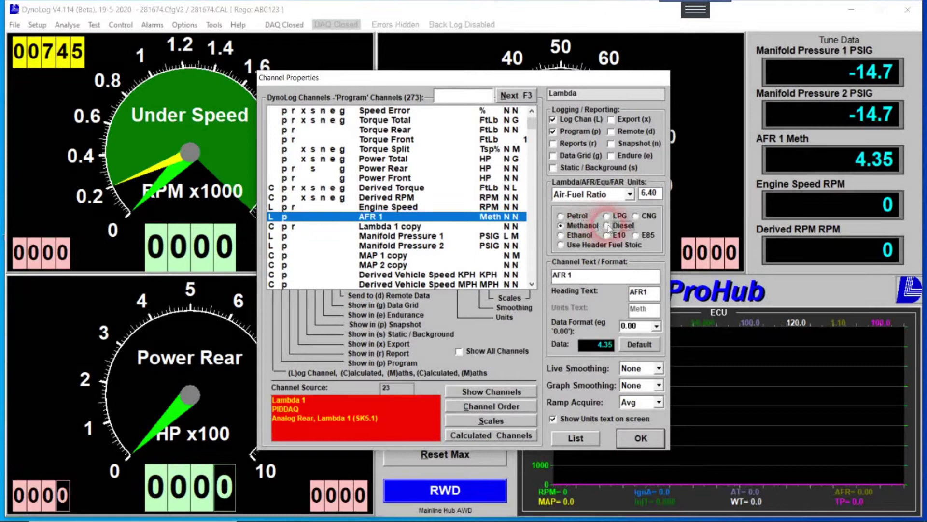
click(607, 225)
click(562, 235)
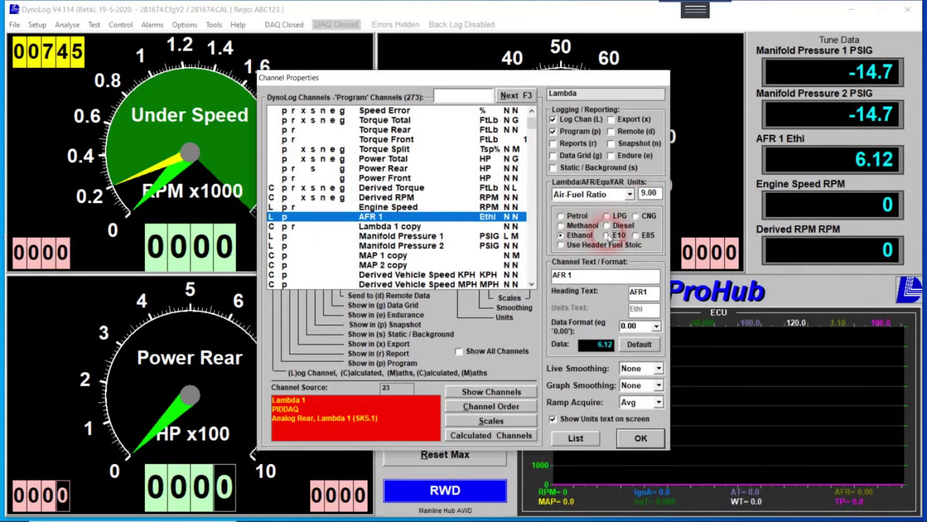
click(607, 235)
click(635, 236)
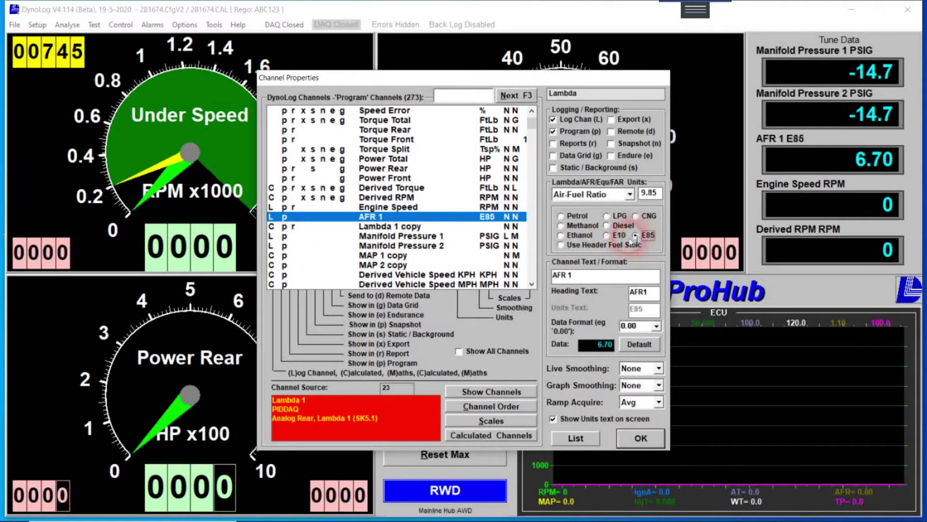
click(563, 247)
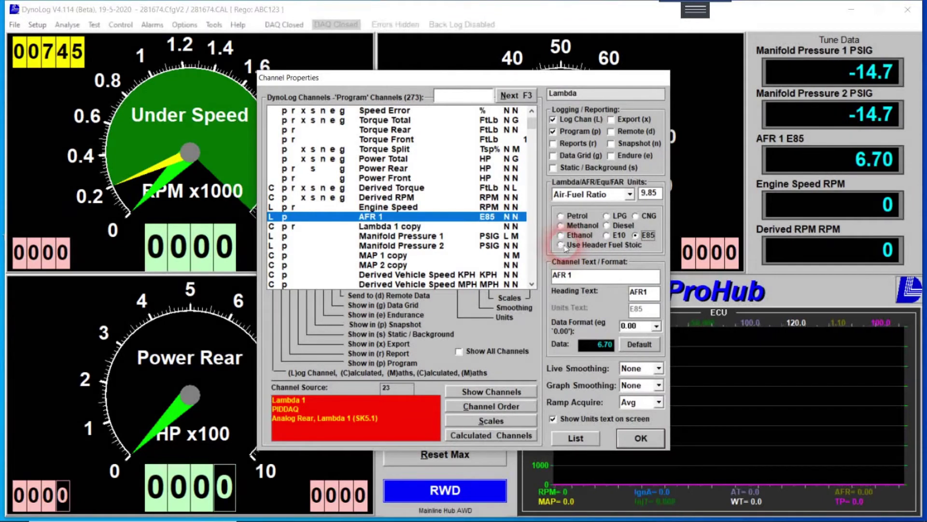
click(561, 245)
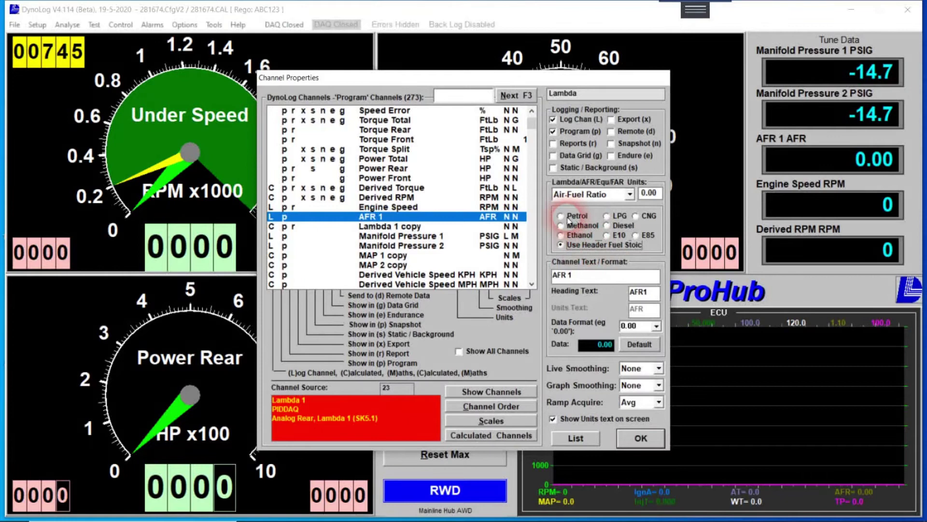
click(566, 217)
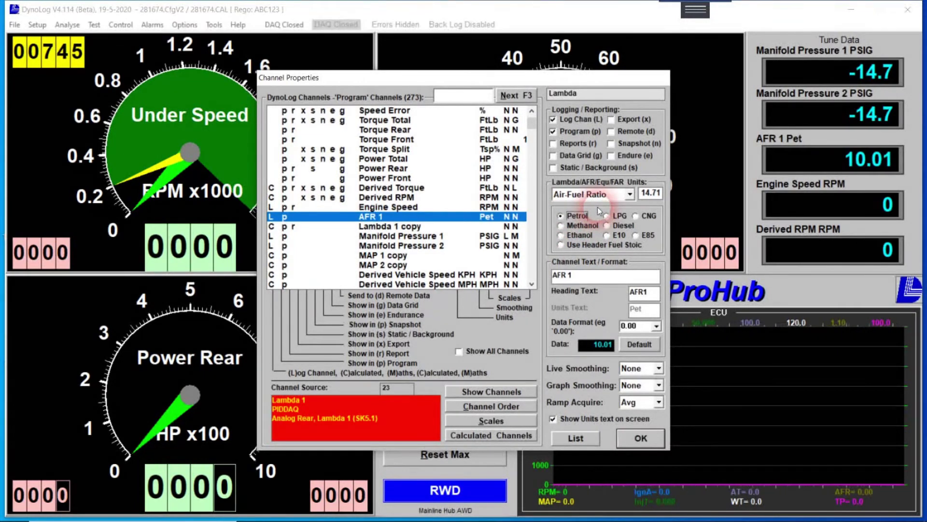
click(411, 237)
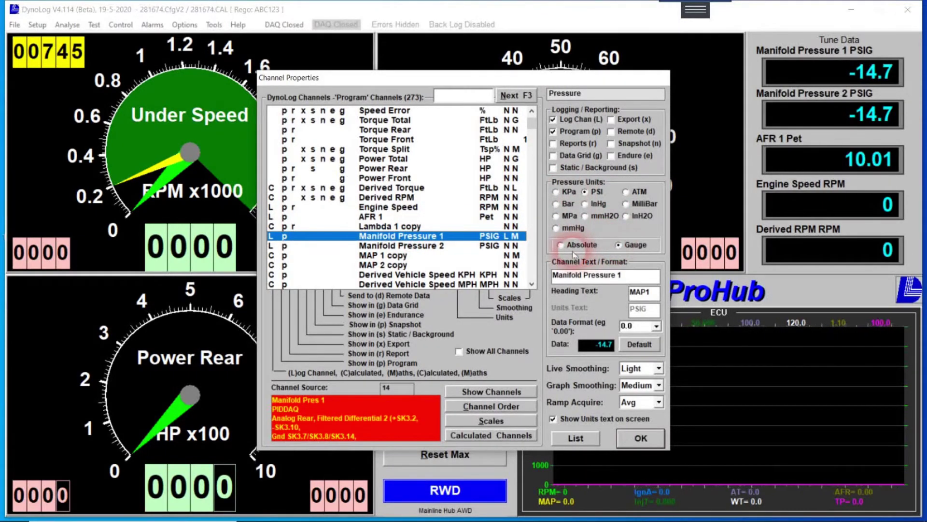
- Set Manifold Pressure 1's Pressure Units to Absolute and KPa
click(560, 245)
click(618, 245)
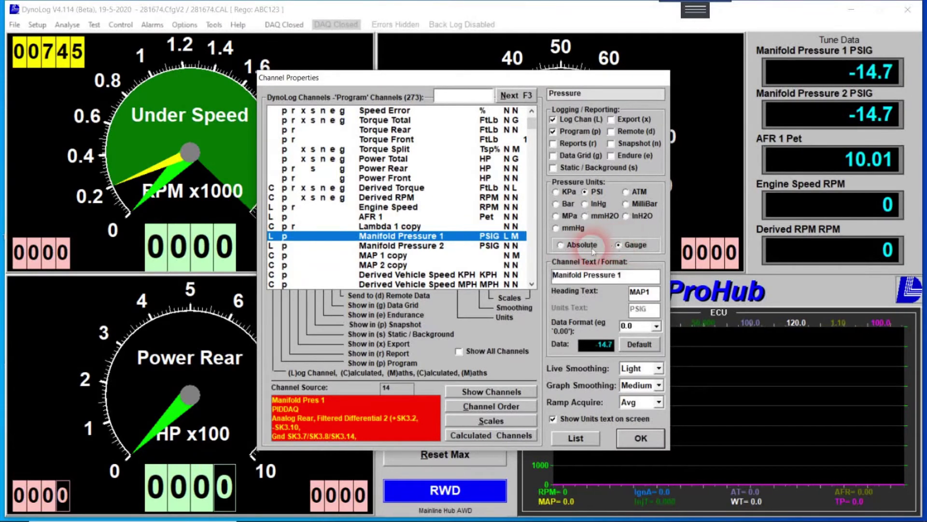
click(561, 244)
click(556, 192)
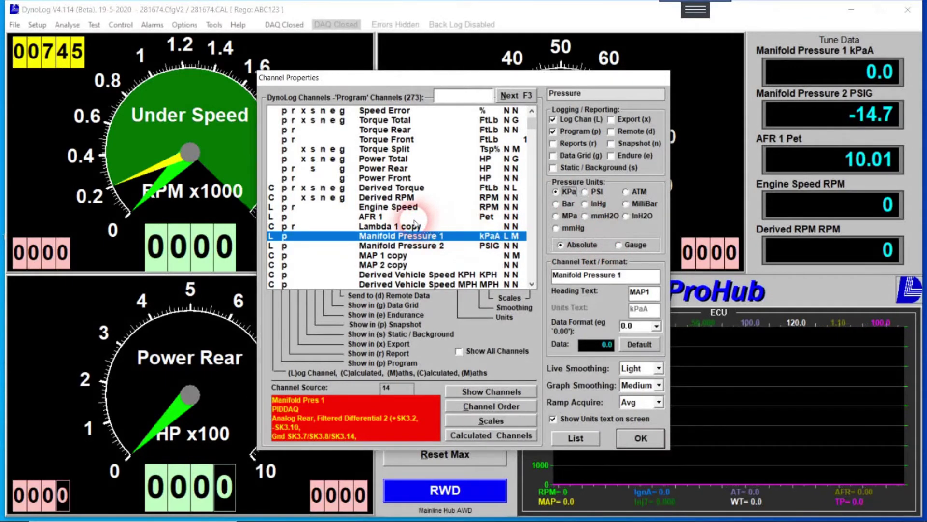
scroll(414, 224, down, 3)
scroll(417, 227, down, 1)
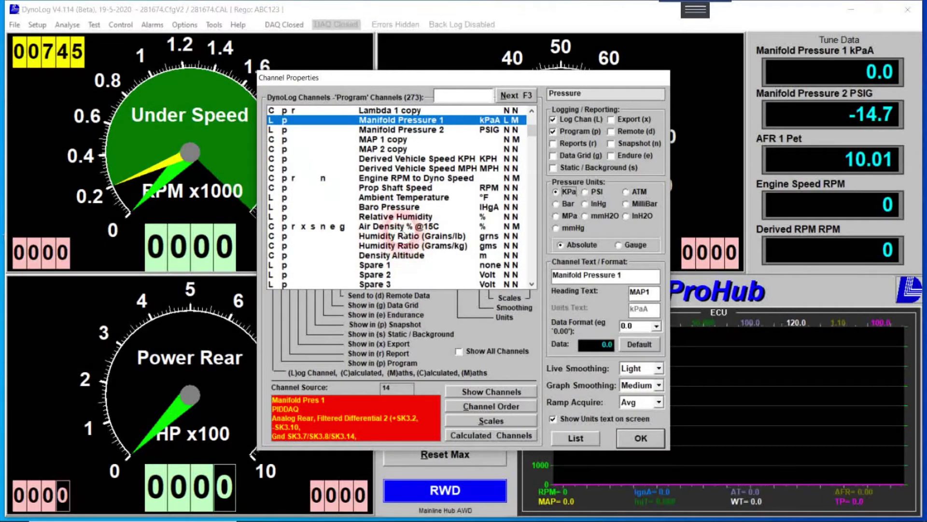
- Select Ambient Temperature and set its Temperature Units to Celcius
click(403, 198)
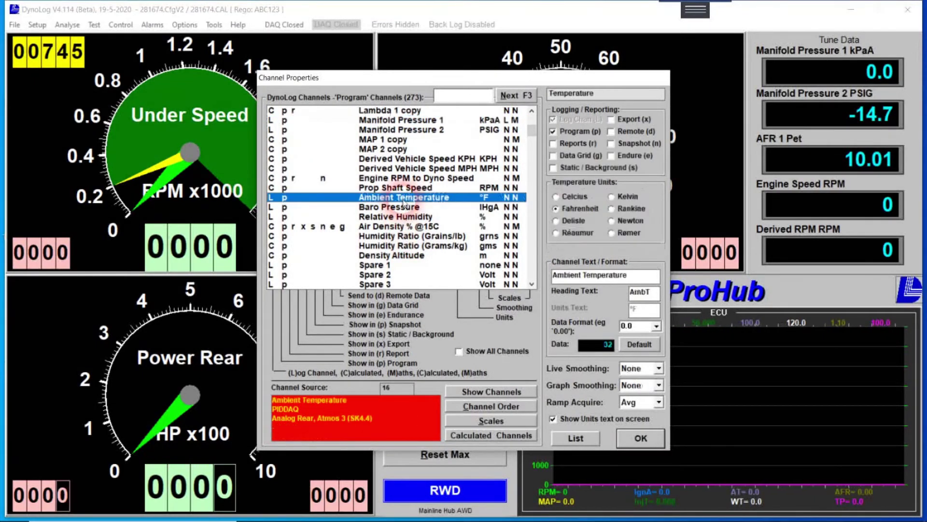
click(560, 196)
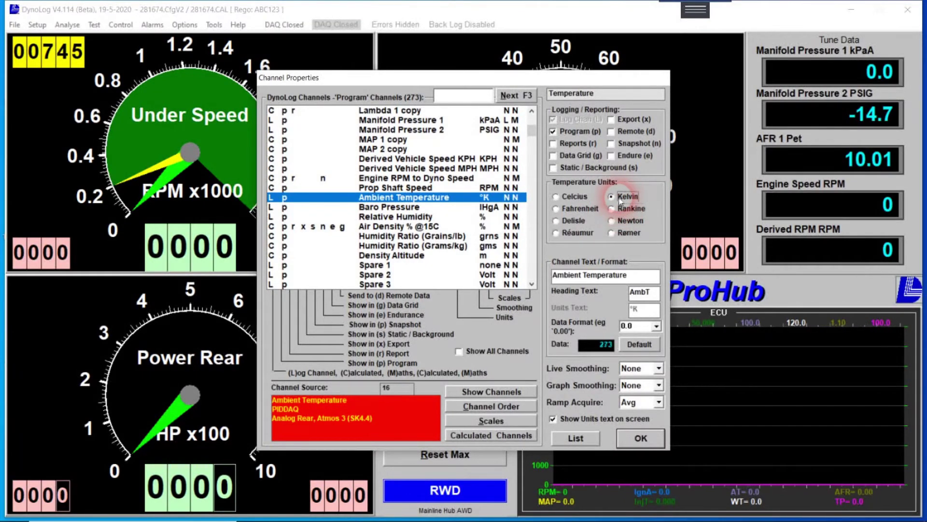
click(560, 197)
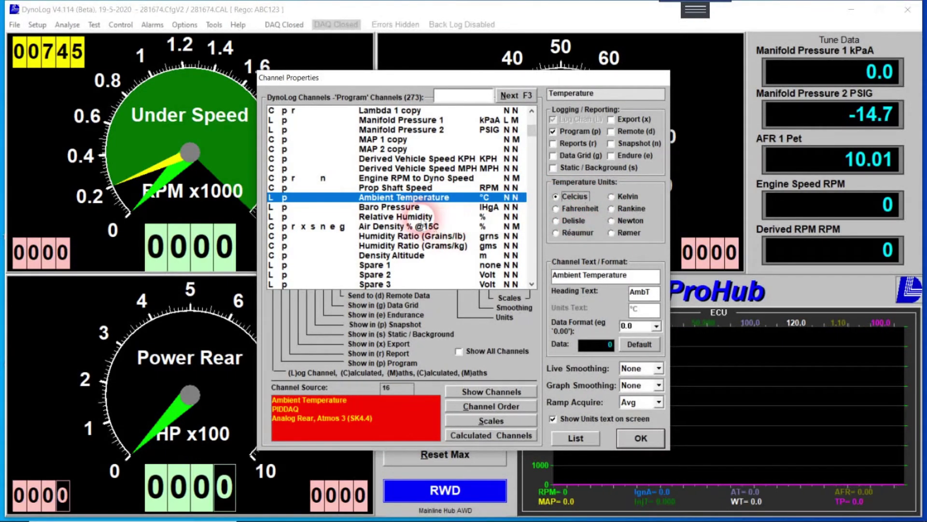
scroll(425, 217, up, 5)
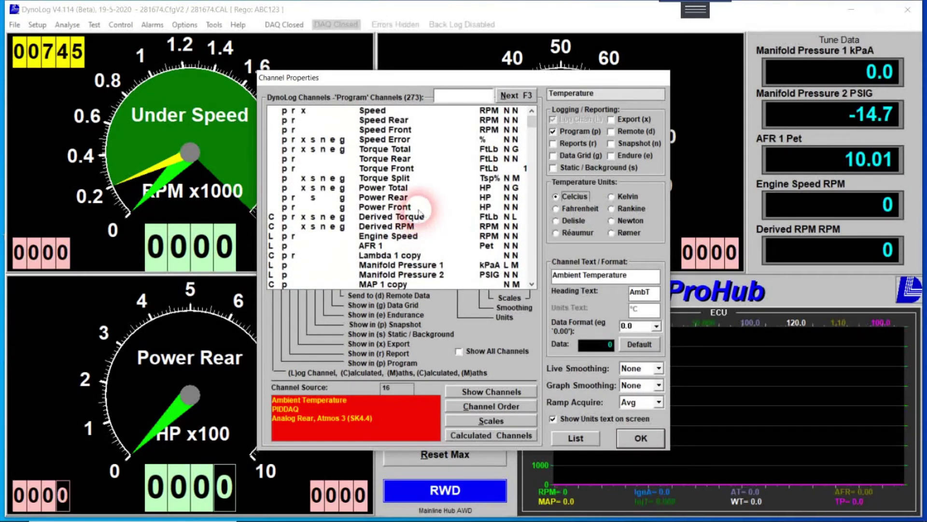
- Compare the AFR 1 and Lambda 1 copy channel unit settings
scroll(416, 212, down, 2)
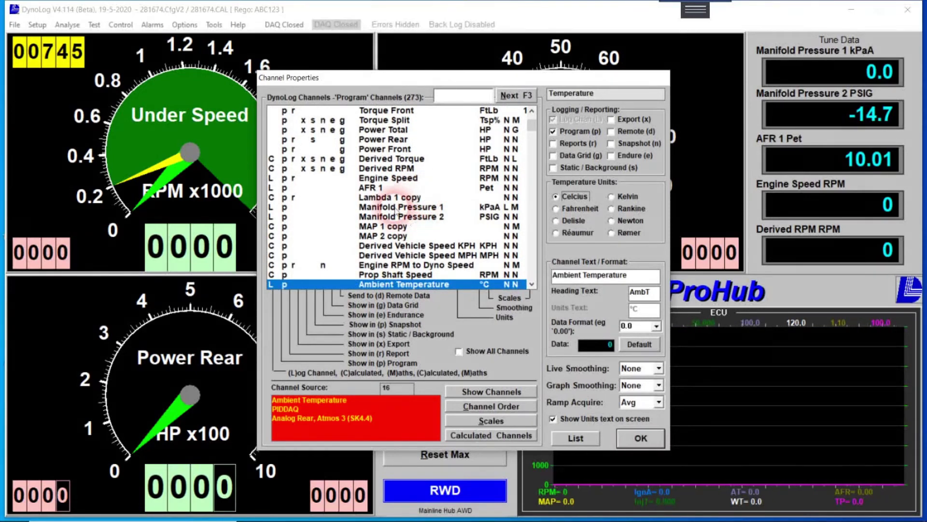
scroll(429, 214, up, 2)
scroll(432, 214, down, 2)
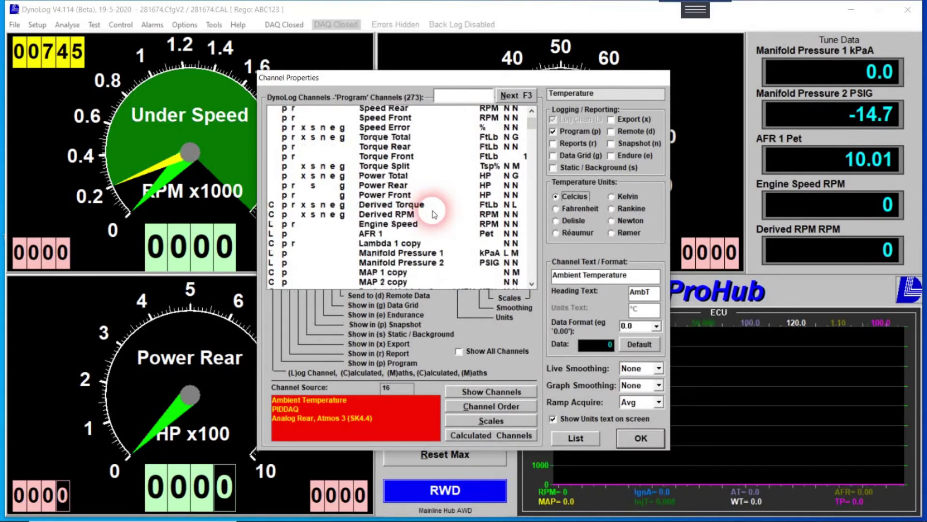
scroll(433, 214, down, 1)
click(406, 159)
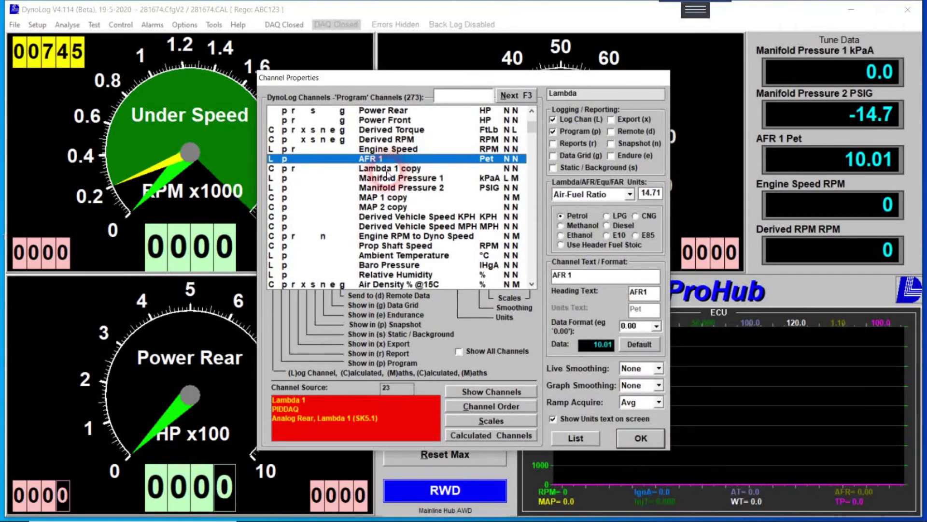
click(389, 169)
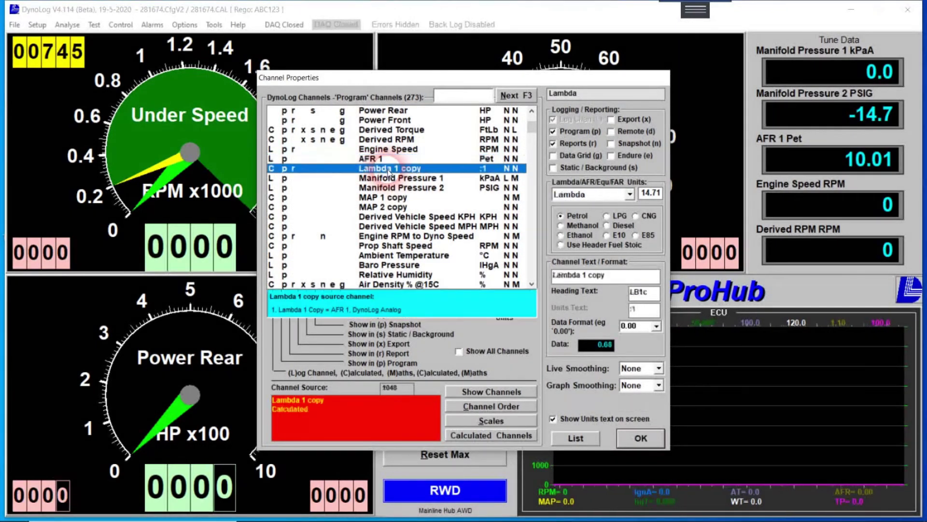
click(379, 159)
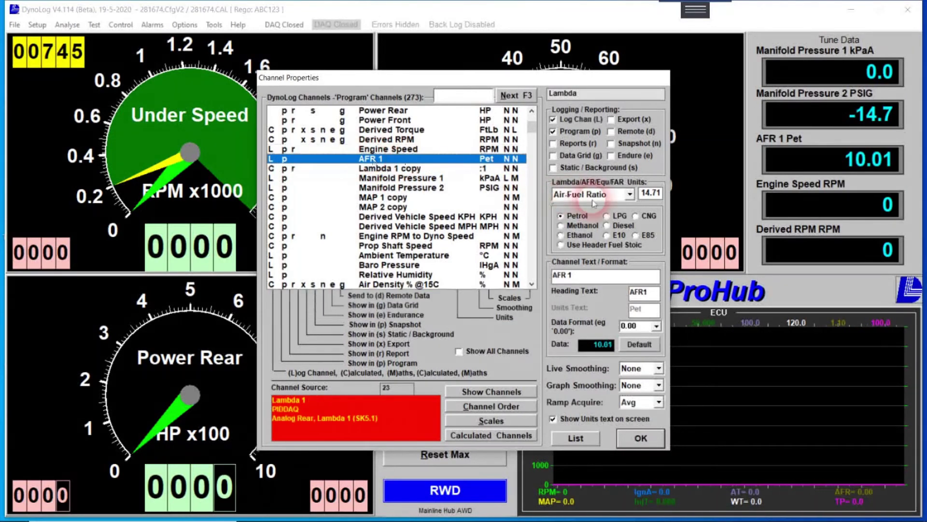
- Keep AFR 1 on Petrol, review Lambda 1 copy, and apply with OK
click(563, 216)
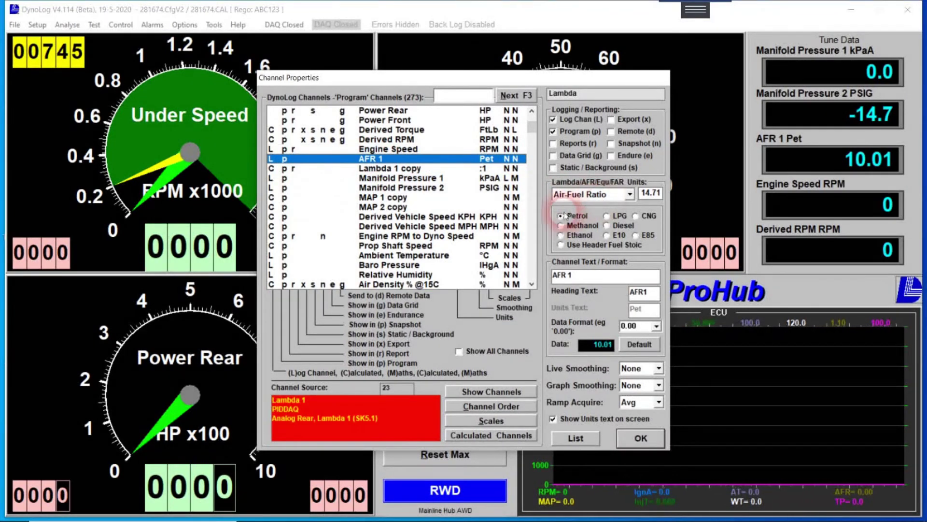
click(390, 169)
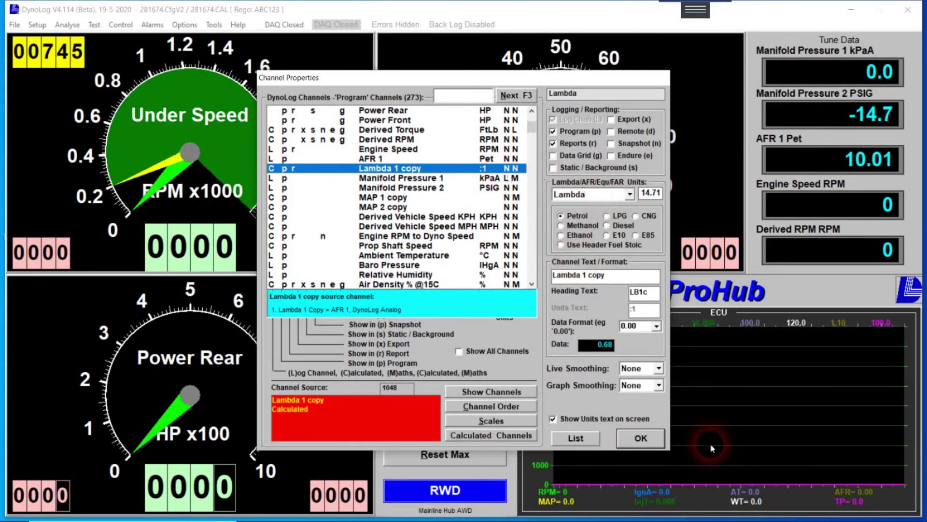
click(642, 439)
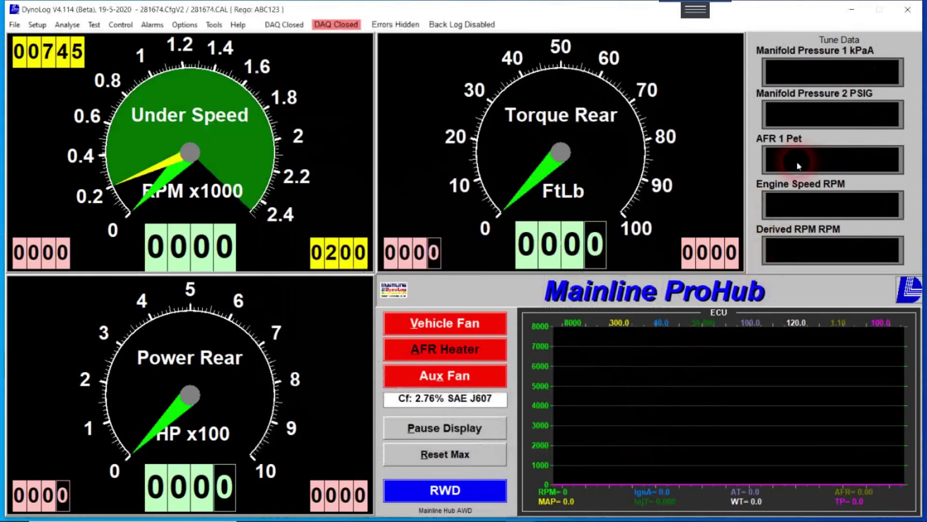
- Replace the Engine Speed Tune Data meter with Lambda 1 copy
click(823, 154)
double_click(789, 202)
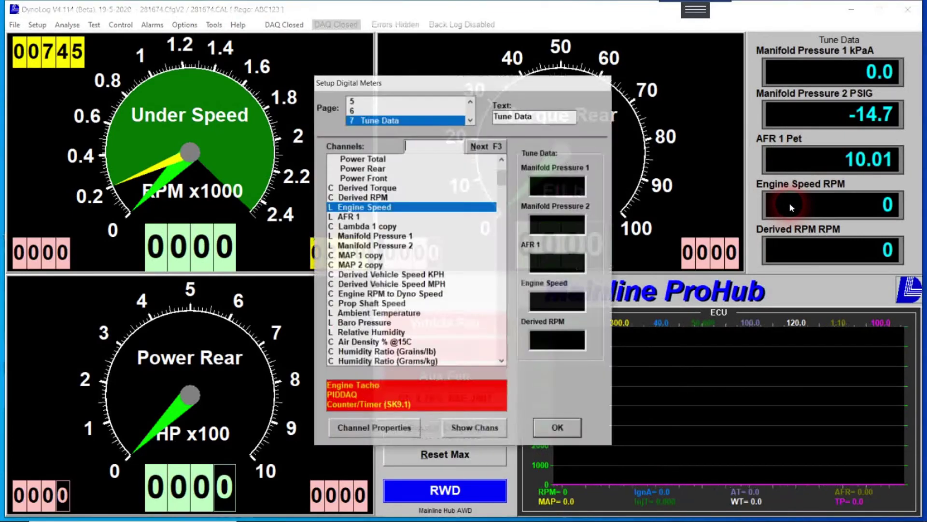
click(371, 227)
drag(374, 231, 553, 300)
click(561, 416)
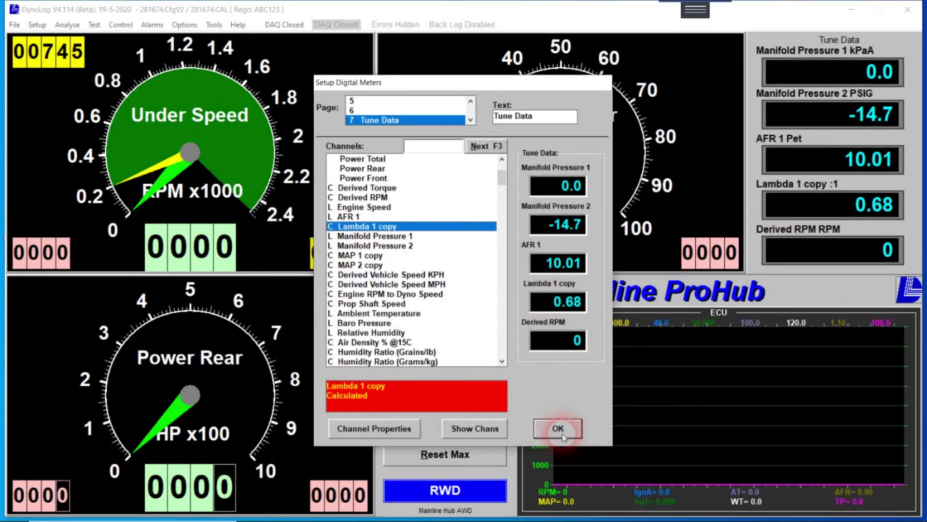
- Reopen the Channel Properties window from the dashboard
click(851, 204)
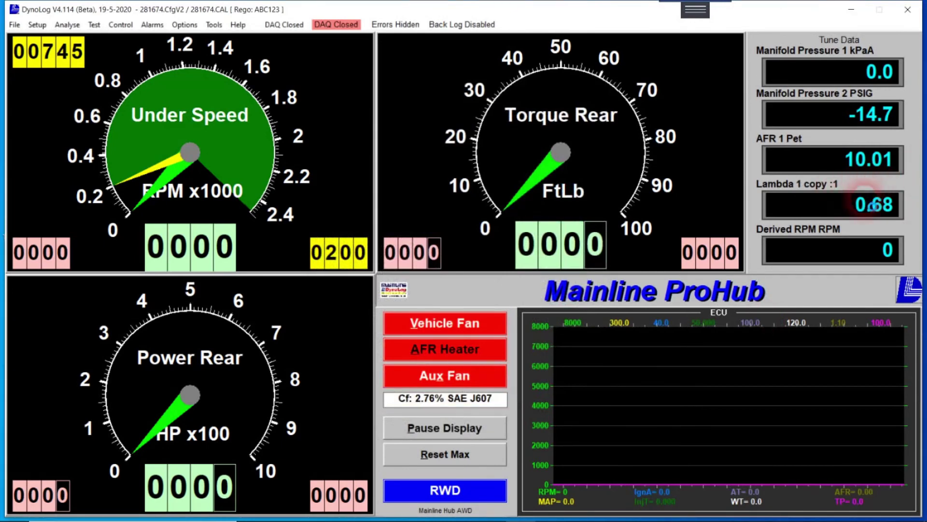
click(875, 202)
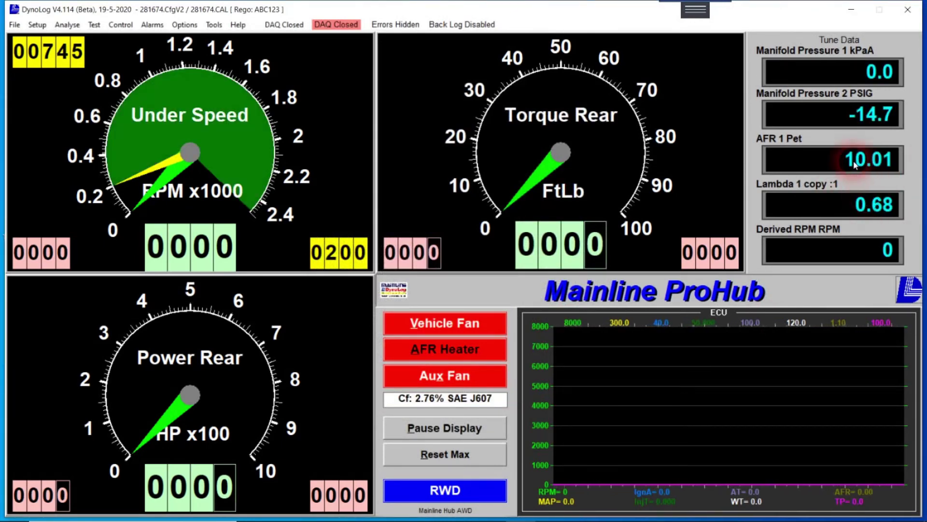
click(820, 208)
click(808, 198)
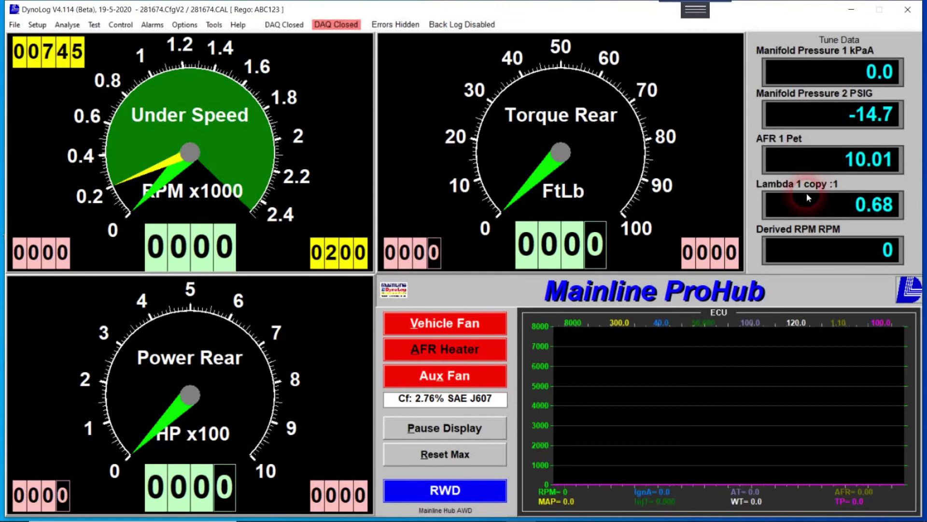
click(557, 186)
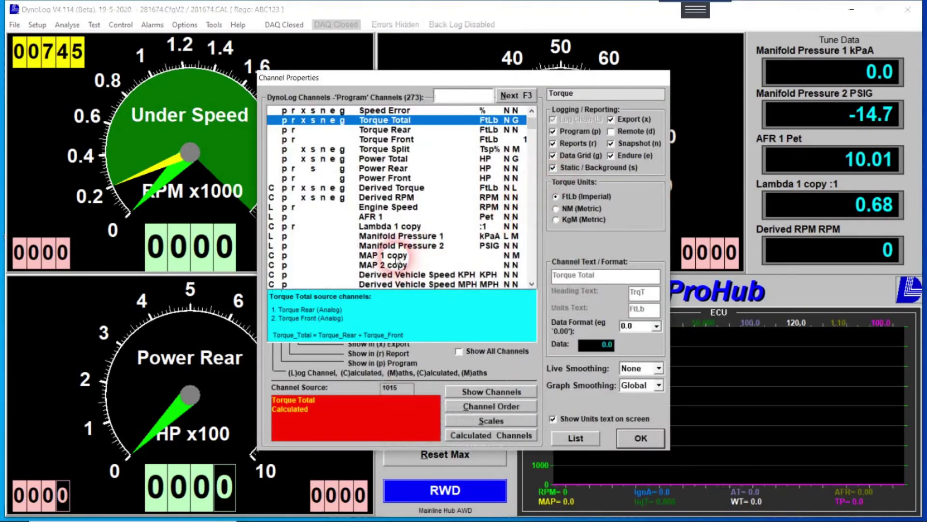
click(396, 256)
click(401, 235)
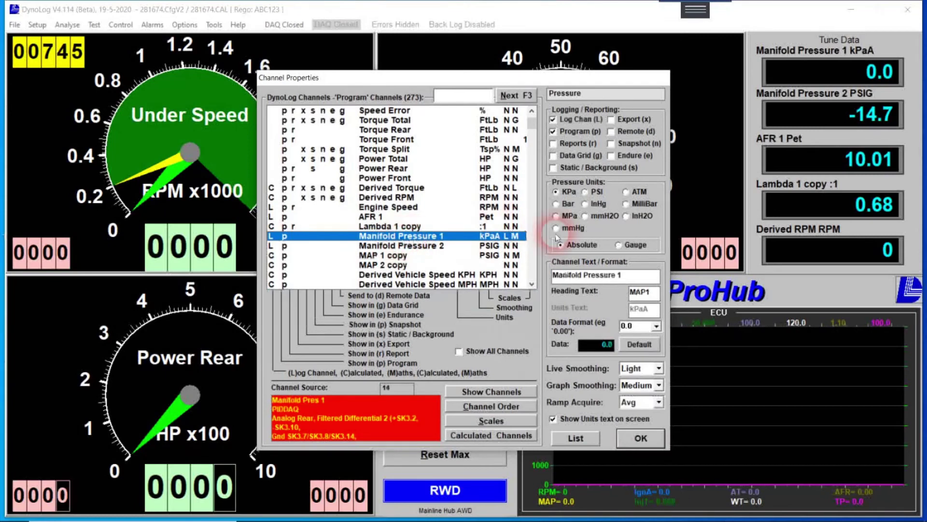
click(573, 245)
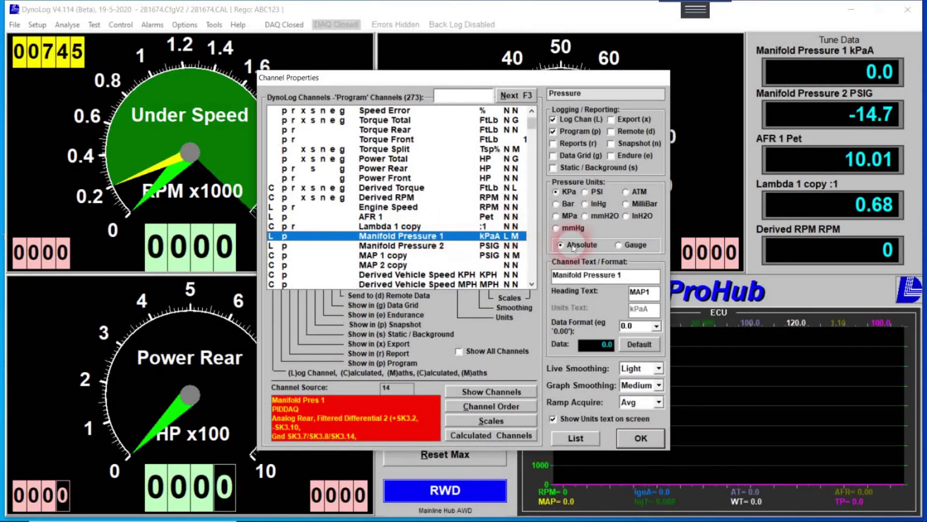
click(401, 256)
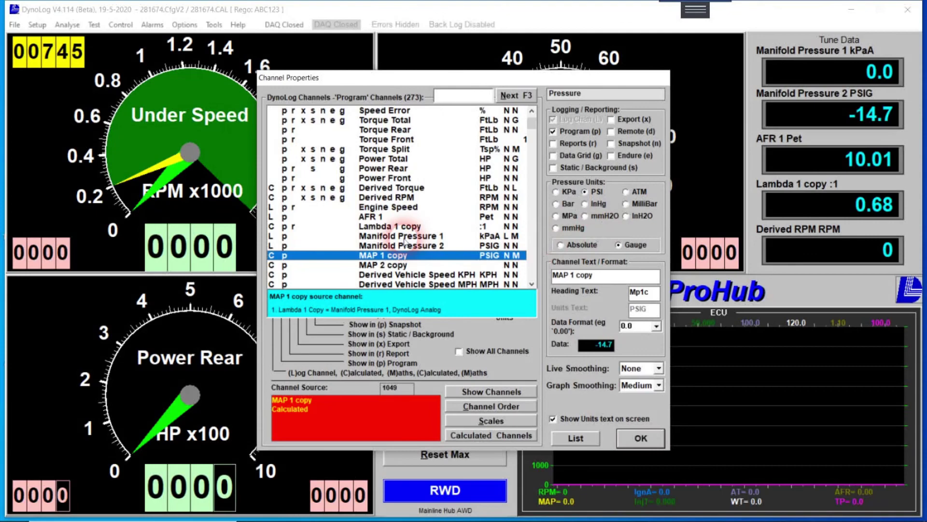
scroll(400, 218, up, 1)
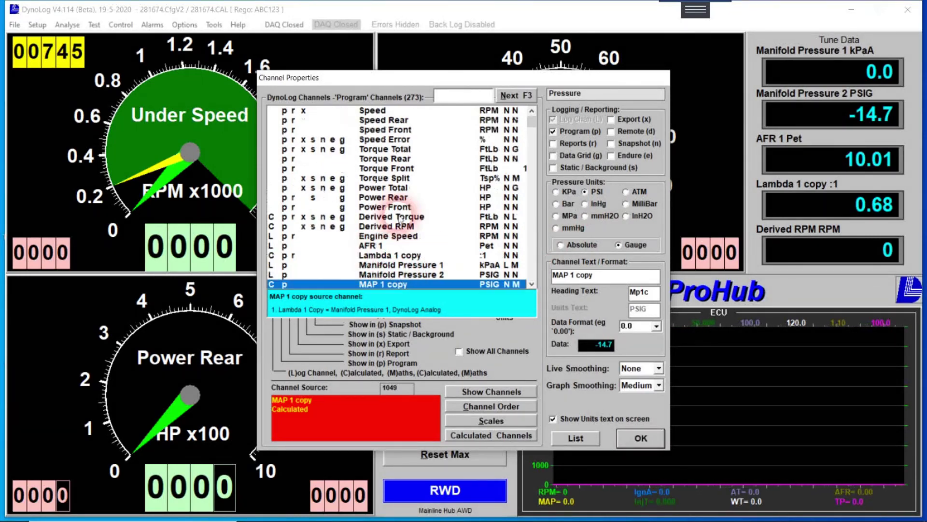
scroll(400, 220, down, 4)
scroll(403, 224, up, 4)
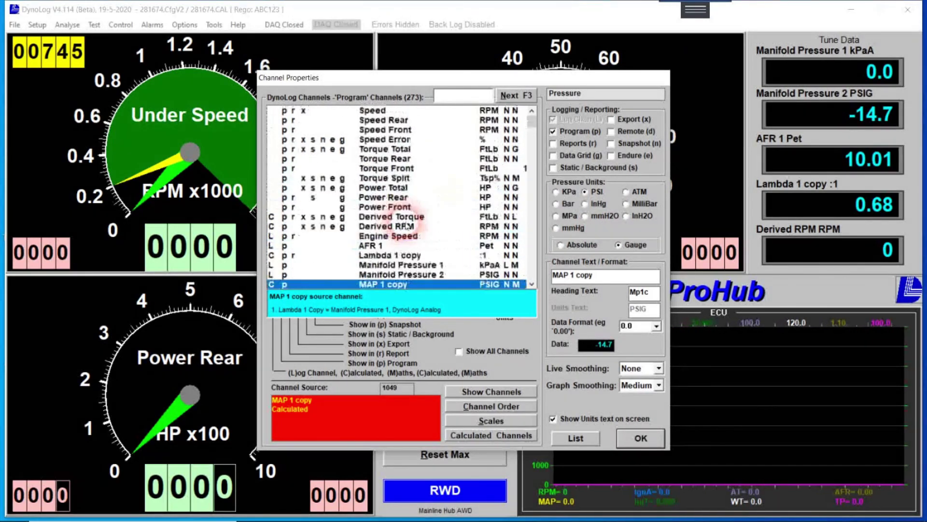
scroll(408, 232, down, 3)
scroll(408, 225, down, 4)
scroll(410, 225, up, 7)
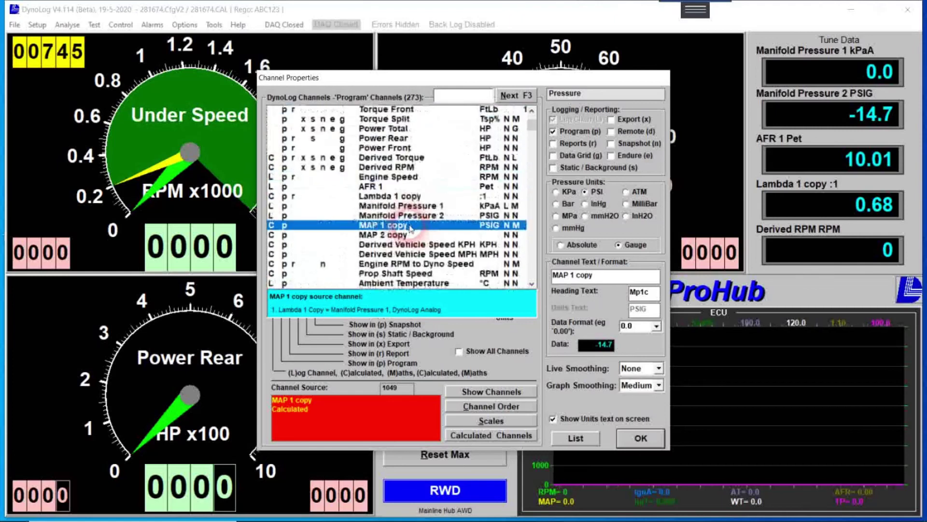
scroll(414, 227, up, 1)
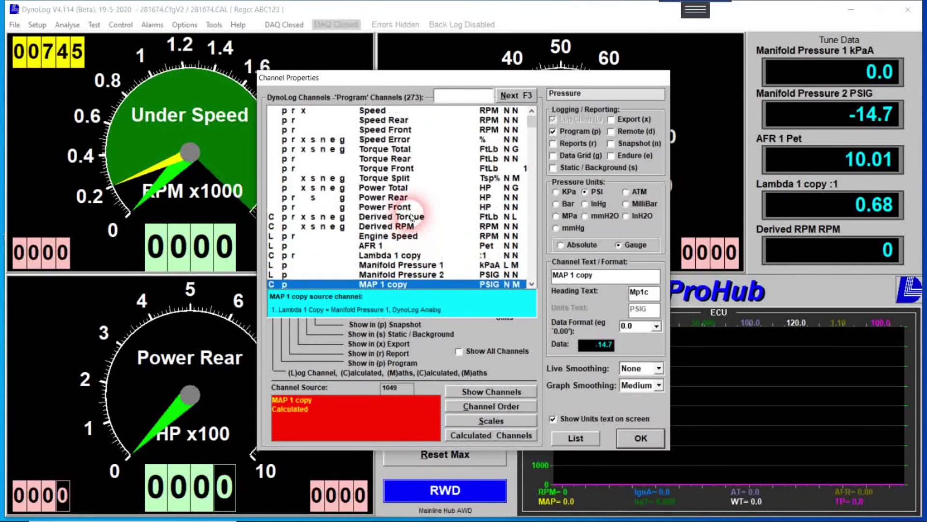
scroll(415, 217, down, 5)
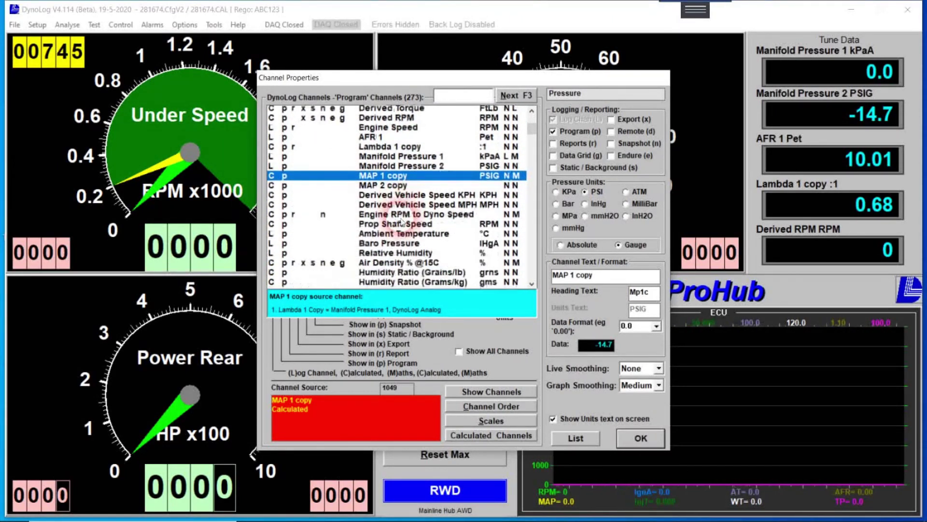
scroll(411, 226, down, 2)
scroll(413, 228, up, 7)
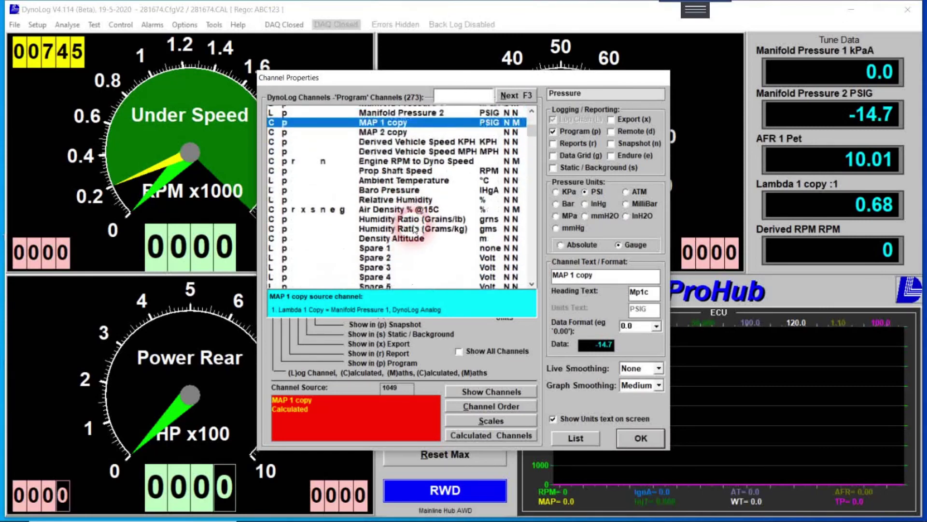